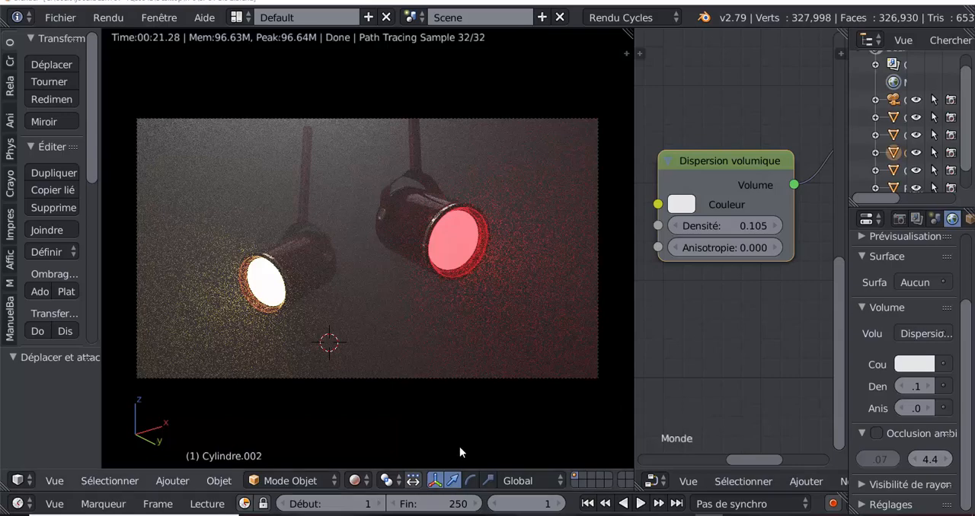
# - Switch the viewport shading from rendered to Matériau and widen the 3D view over the node editor
pyautogui.click(354, 481)
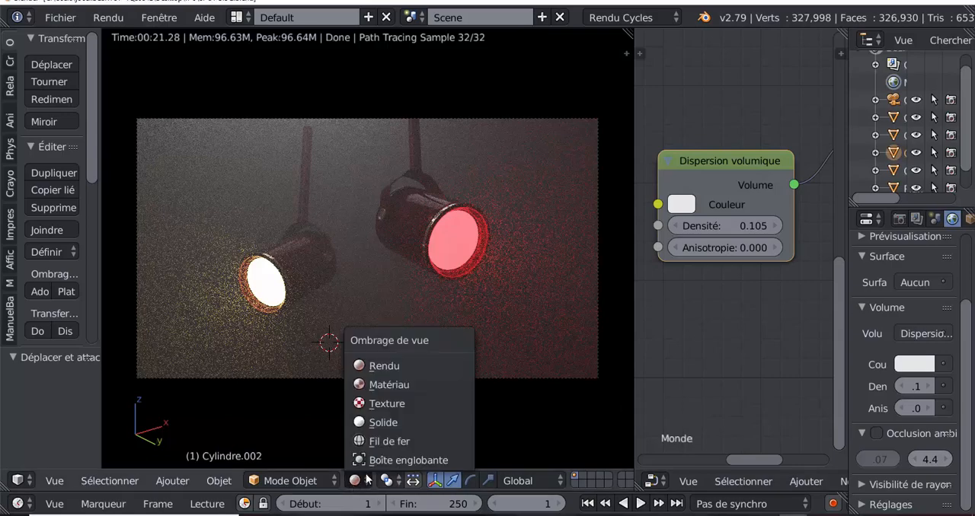
pyautogui.click(388, 383)
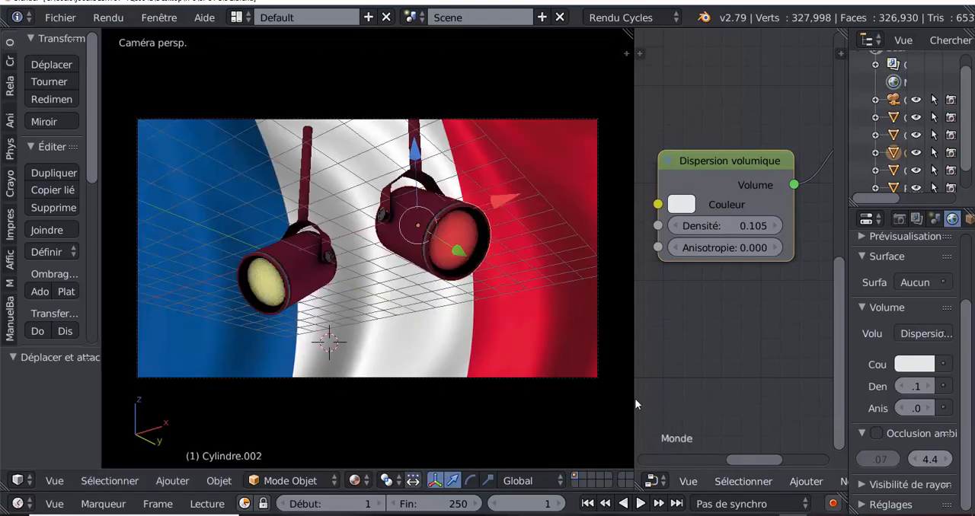
pyautogui.moveTo(633, 394); pyautogui.dragTo(773, 403)
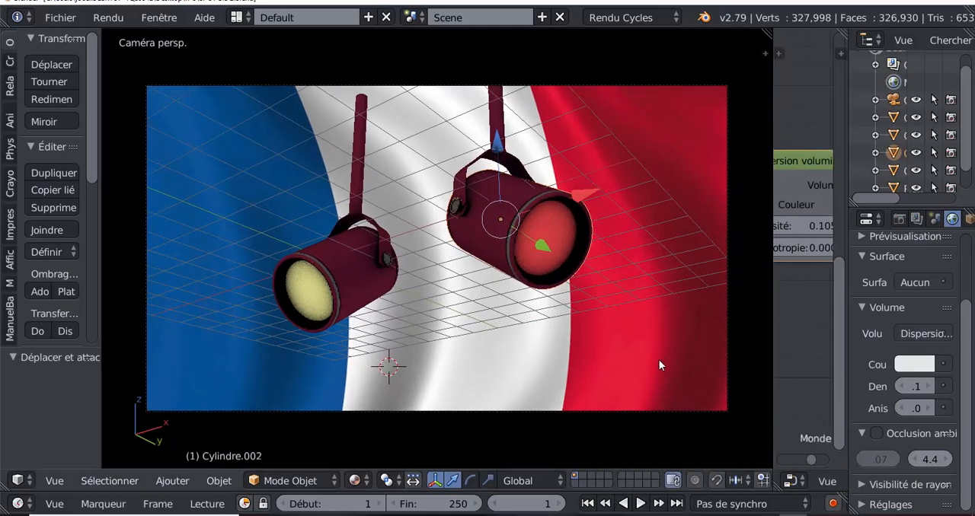
# - Show the viewport properties at the Ombrage section and compare the spotlights with ambient occlusion off and on, leaving it enabled
pyautogui.press('n')
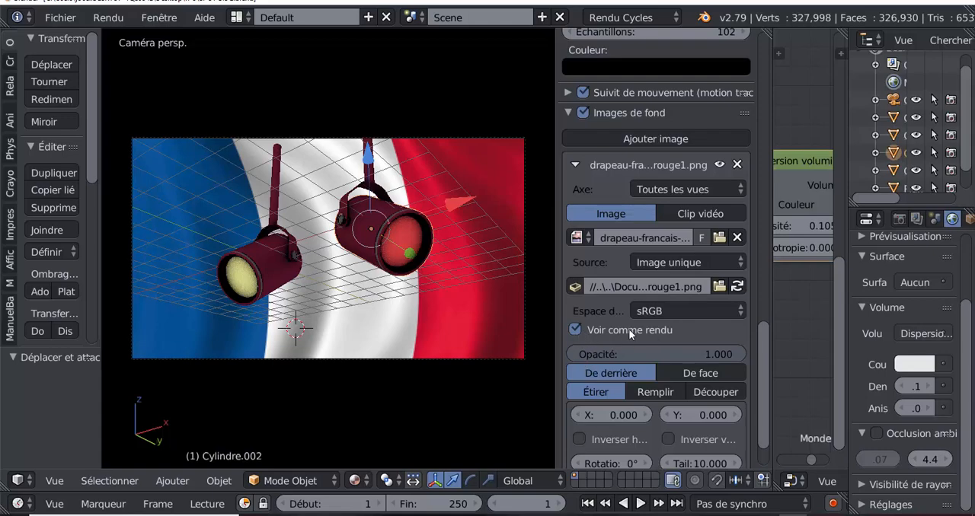
pyautogui.moveTo(754, 389); pyautogui.dragTo(756, 301)
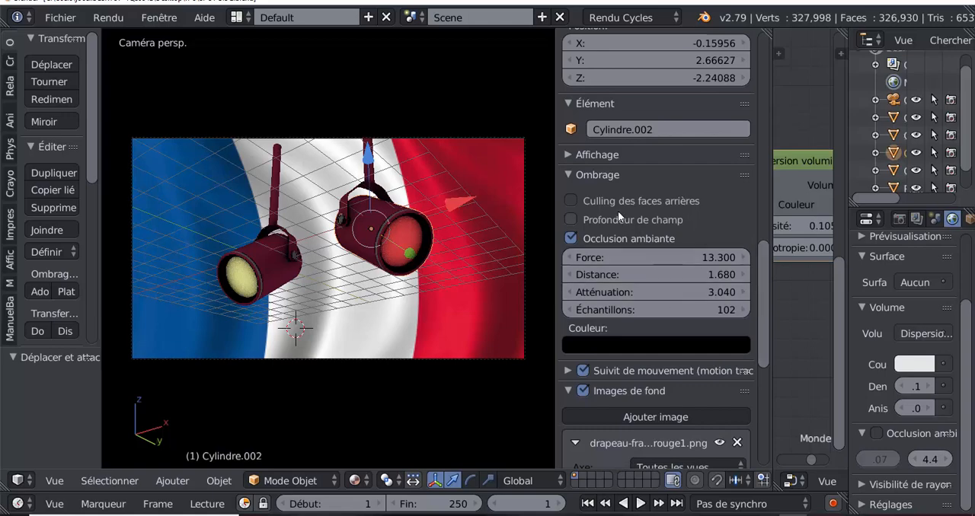
pyautogui.scroll(-1, 624, 406)
pyautogui.scroll(1, 623, 406)
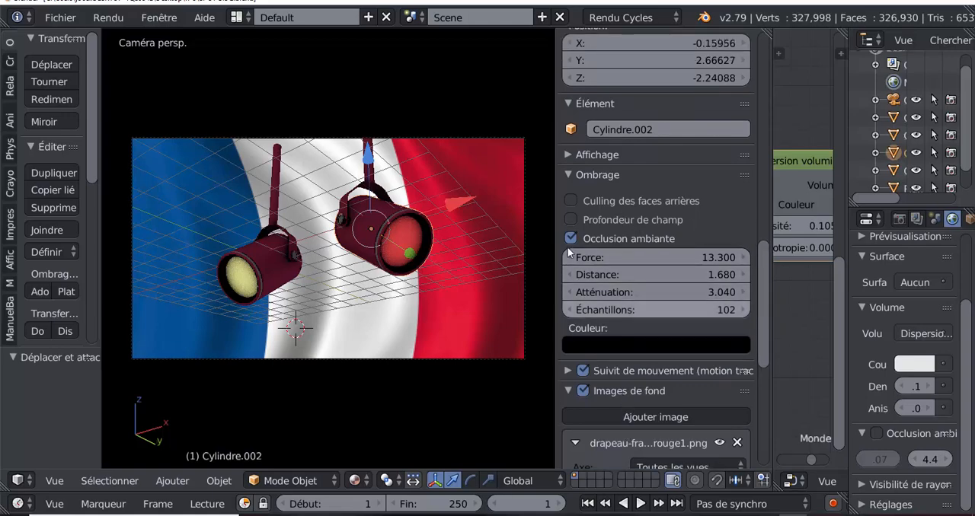
pyautogui.scroll(1, 570, 190)
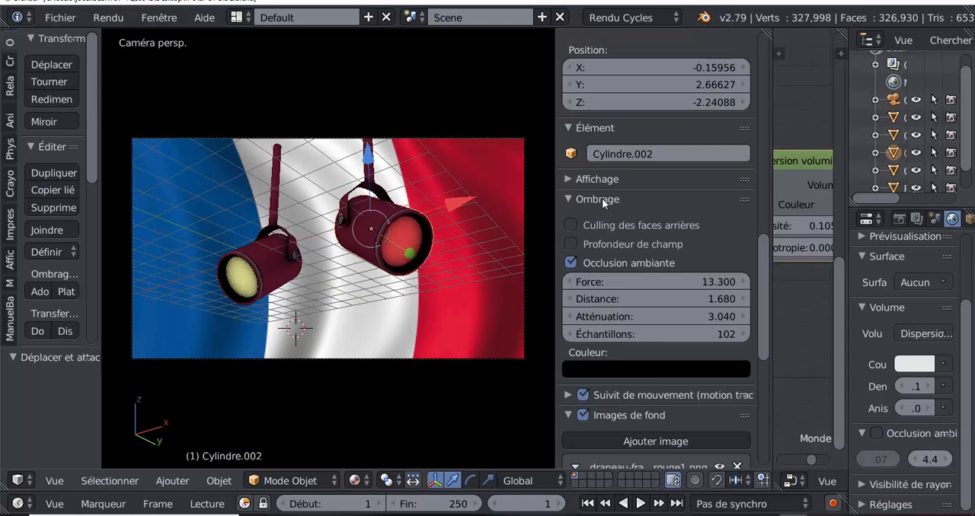
pyautogui.click(571, 263)
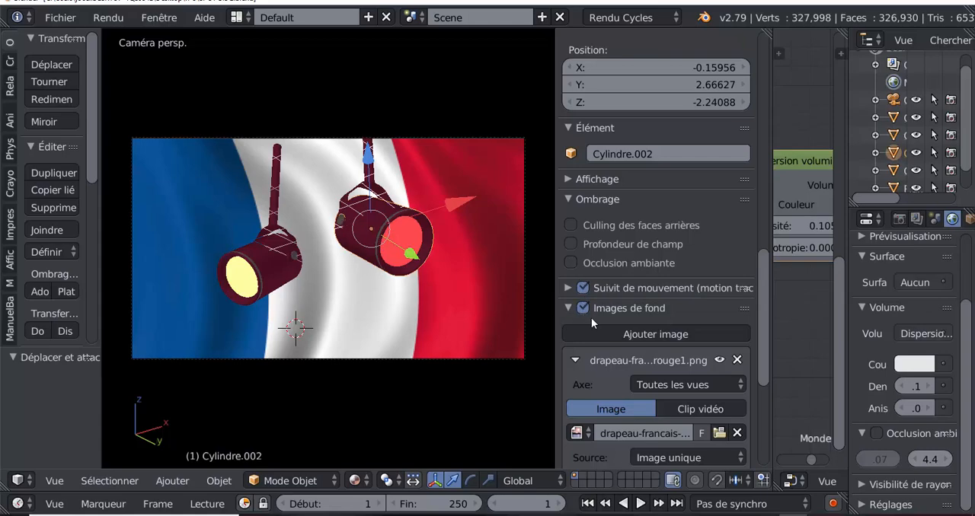
pyautogui.click(571, 263)
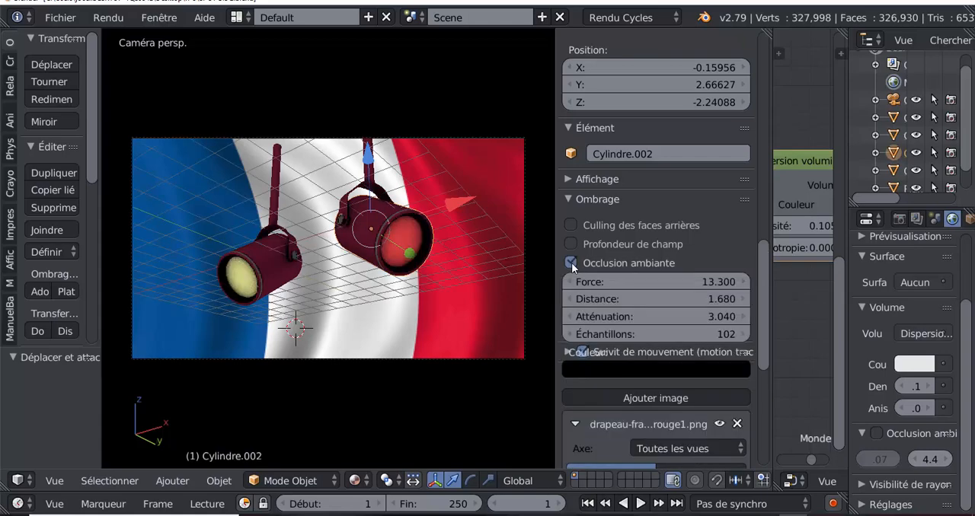
# - Set the viewport ambient occlusion to Force 5.100, Distance 1.780, Atténuation 5.550 and Échantillons 113
pyautogui.moveTo(656, 287)
pyautogui.mouseDown()
pyautogui.moveTo(731, 287)
pyautogui.moveTo(638, 287)
pyautogui.moveTo(705, 302)
pyautogui.mouseUp()
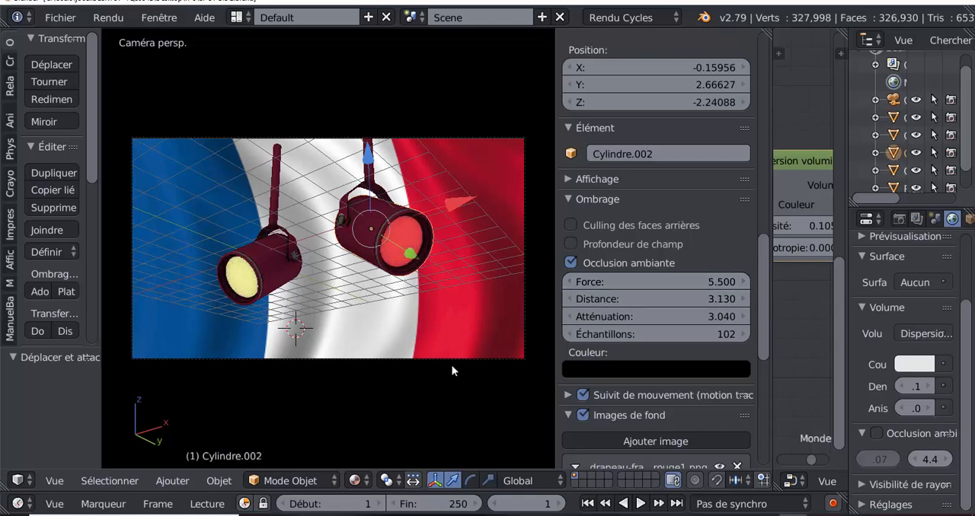
pyautogui.scroll(3, 378, 389)
pyautogui.scroll(2, 378, 389)
pyautogui.scroll(-2, 377, 393)
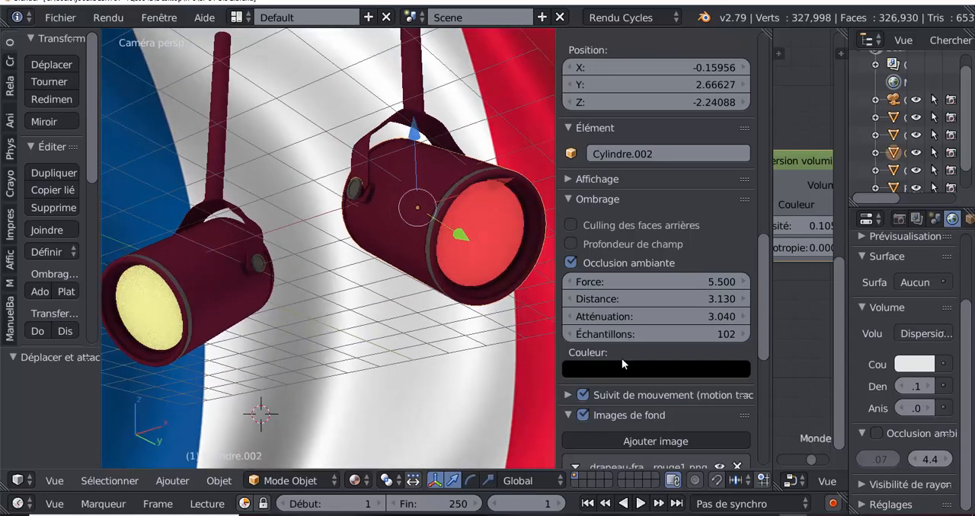
pyautogui.moveTo(692, 302)
pyautogui.mouseDown()
pyautogui.moveTo(704, 303)
pyautogui.moveTo(670, 303)
pyautogui.moveTo(696, 318)
pyautogui.moveTo(686, 317)
pyautogui.moveTo(708, 317)
pyautogui.moveTo(707, 333)
pyautogui.moveTo(669, 334)
pyautogui.moveTo(722, 334)
pyautogui.moveTo(709, 333)
pyautogui.mouseUp()
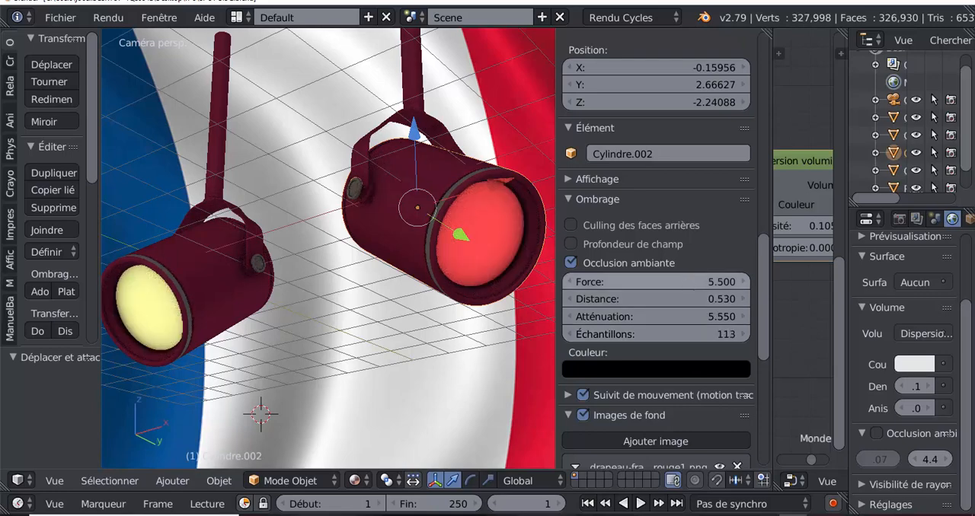
pyautogui.moveTo(689, 282)
pyautogui.mouseDown()
pyautogui.moveTo(822, 282)
pyautogui.moveTo(756, 282)
pyautogui.mouseUp()
pyautogui.moveTo(688, 300)
pyautogui.mouseDown()
pyautogui.moveTo(761, 300)
pyautogui.moveTo(678, 296)
pyautogui.mouseUp()
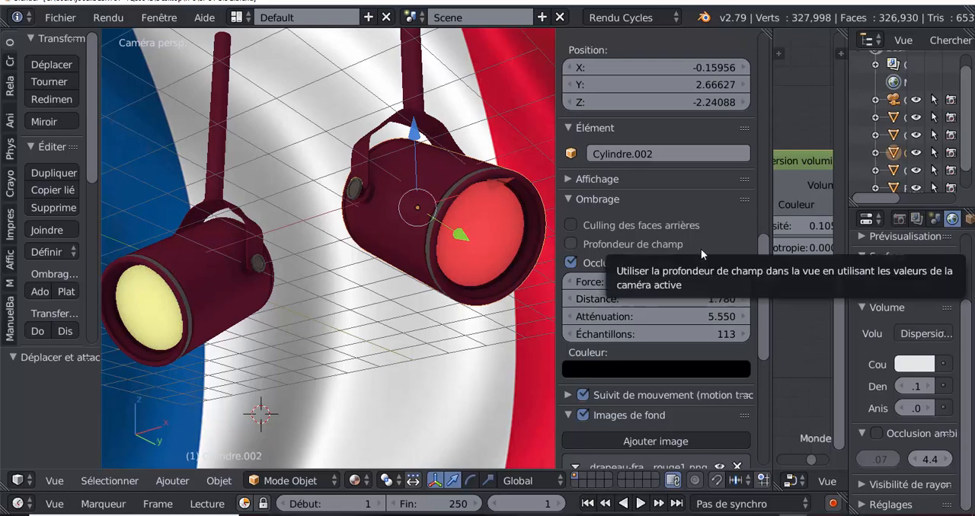
# - Try a light grey and a bright green as the ambient occlusion colour
pyautogui.click(627, 369)
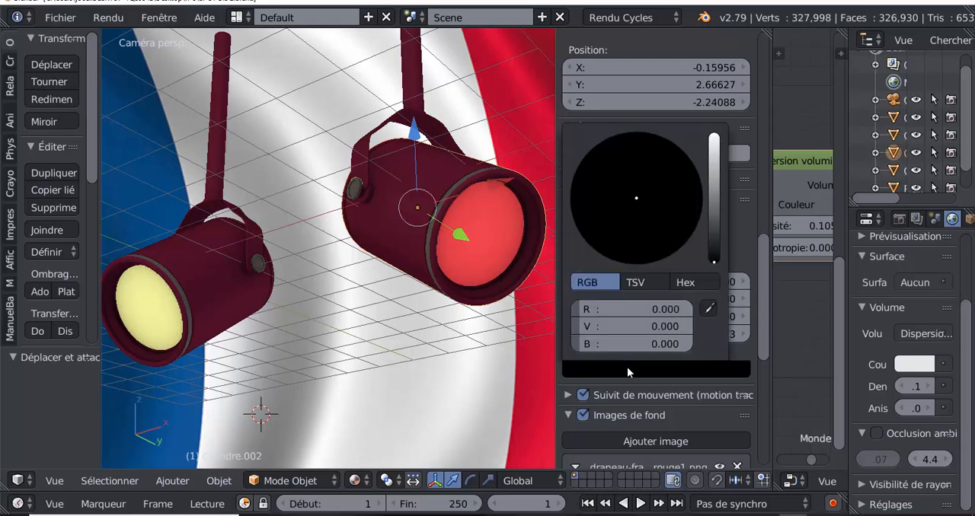
pyautogui.moveTo(713, 255); pyautogui.dragTo(713, 162)
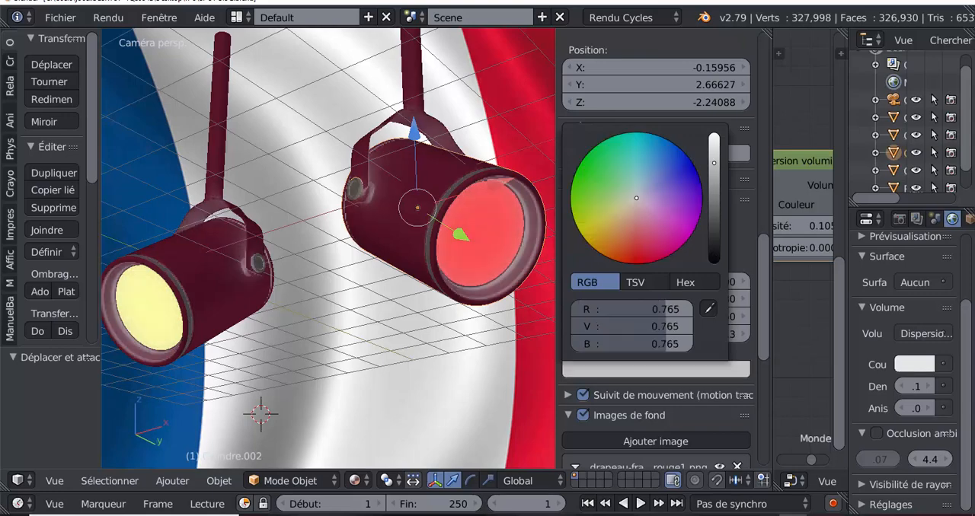
pyautogui.click(592, 176)
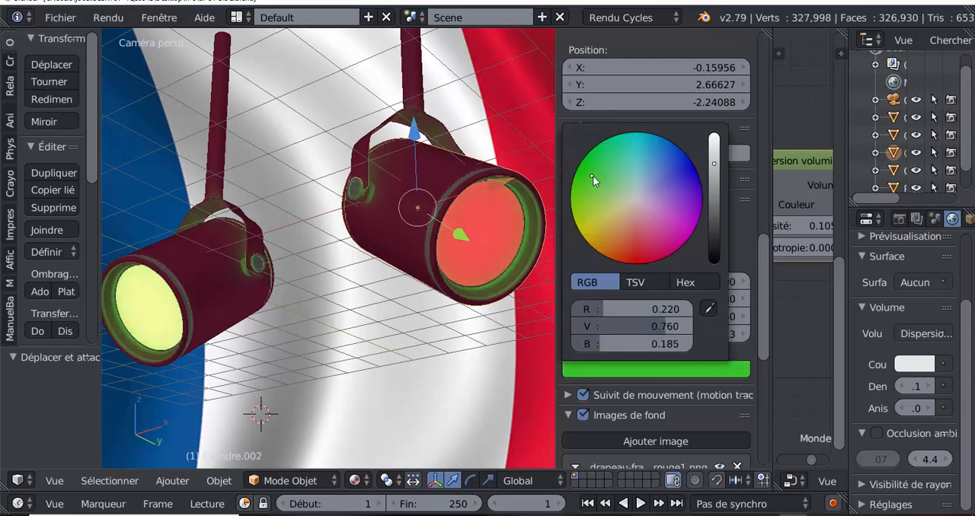
# - Set the ambient occlusion colour to a near-black neutral
pyautogui.click(655, 370)
pyautogui.moveTo(716, 163); pyautogui.dragTo(713, 258)
pyautogui.click(637, 206)
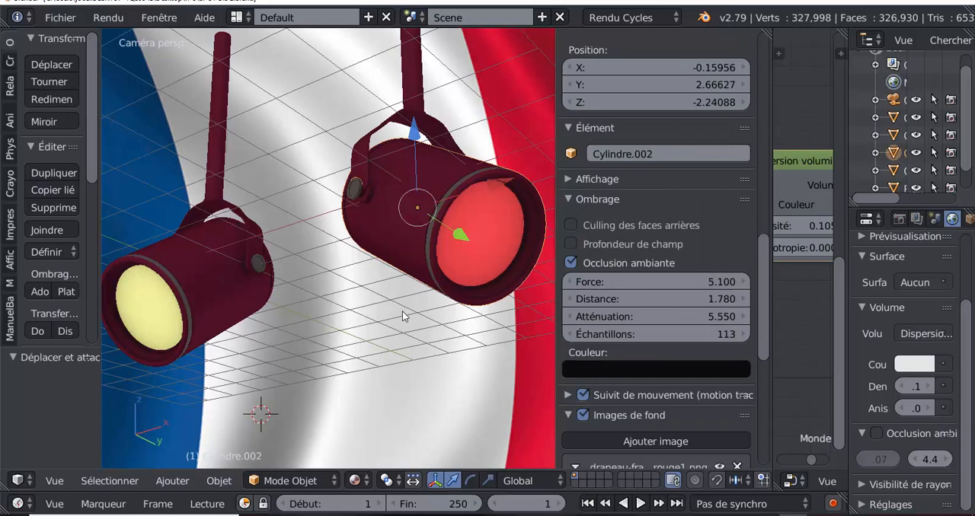
pyautogui.scroll(-3, 402, 312)
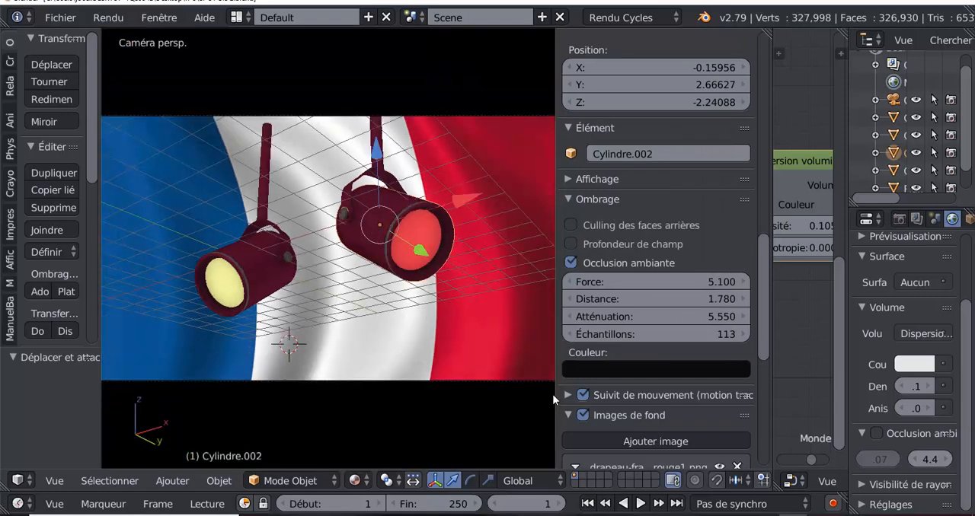
# - Quit the video player showing the spotlight animation and narrow the properties sidebar to a thin strip to enlarge the 3D view
pyautogui.moveTo(557, 353); pyautogui.dragTo(632, 350)
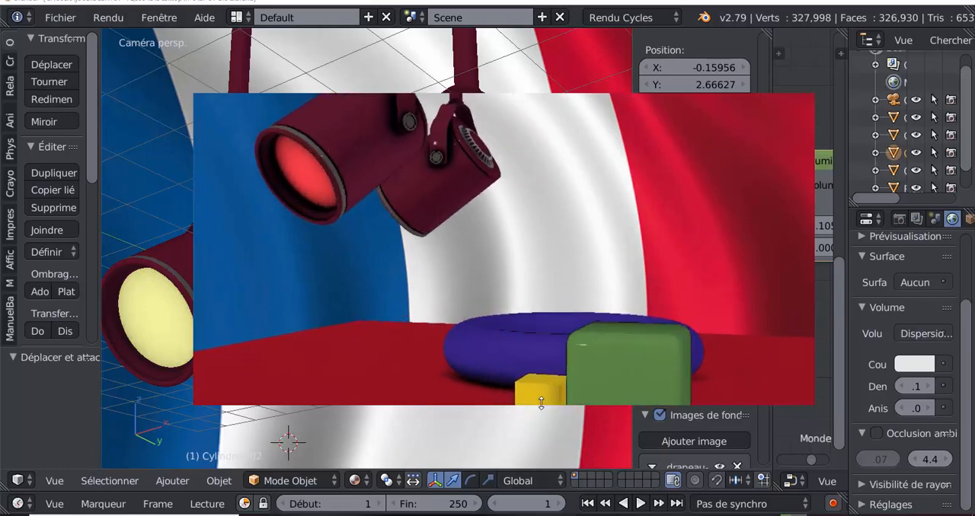
pyautogui.rightClick(561, 244)
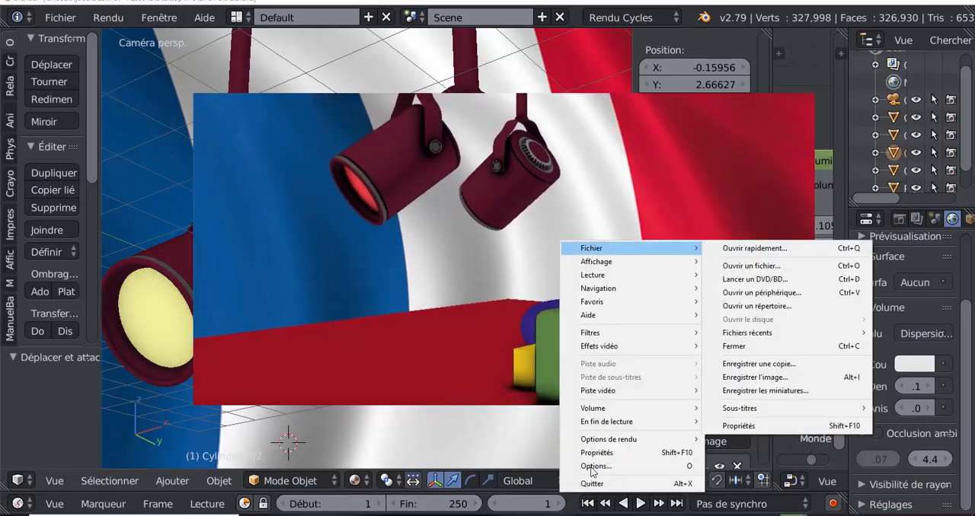
pyautogui.click(591, 483)
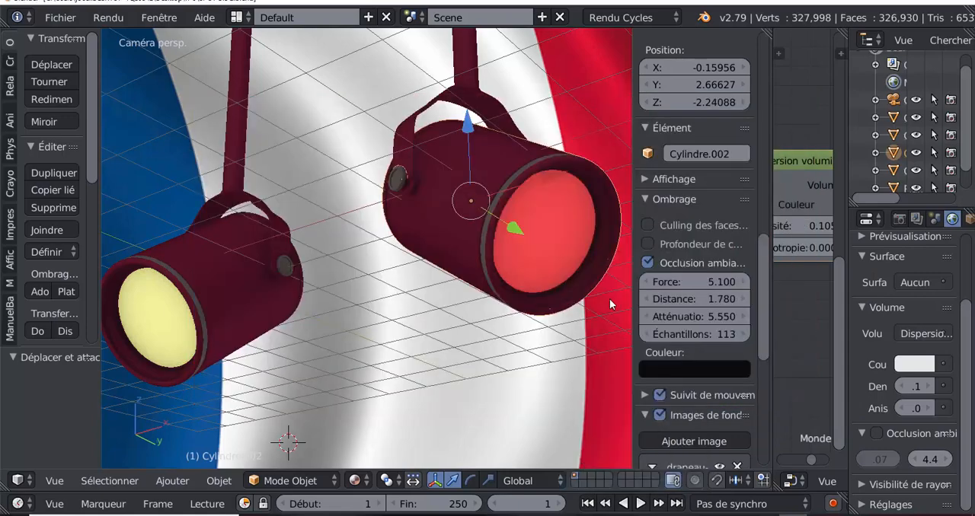
pyautogui.moveTo(630, 278); pyautogui.dragTo(701, 272)
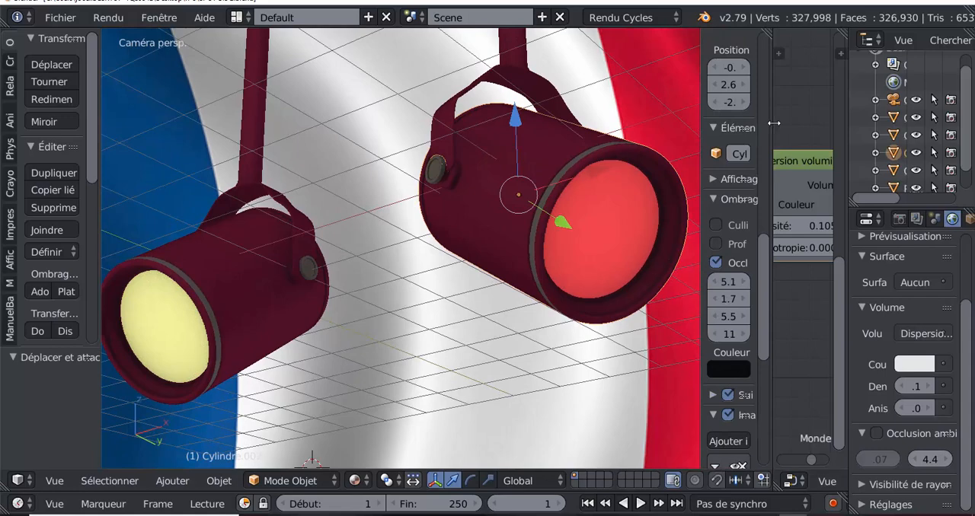
pyautogui.moveTo(772, 124); pyautogui.dragTo(828, 121)
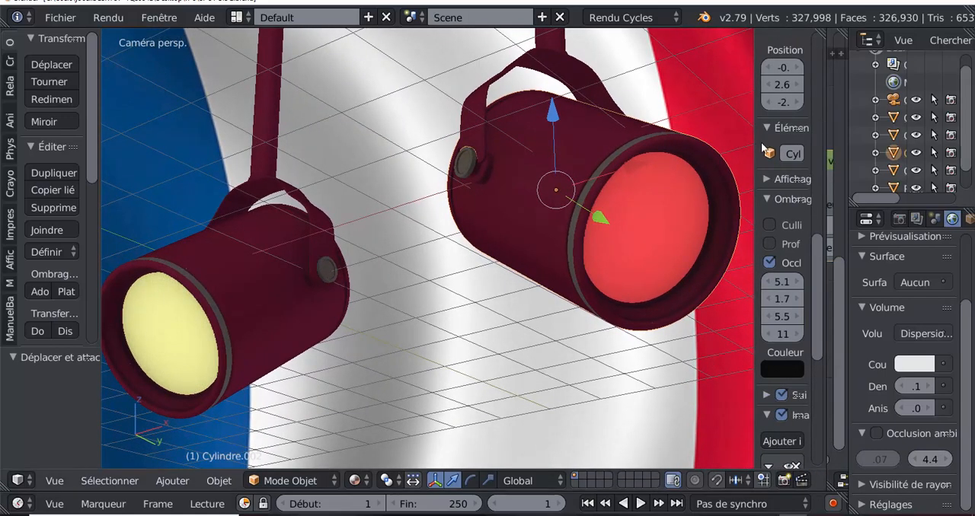
pyautogui.moveTo(755, 136); pyautogui.dragTo(787, 137)
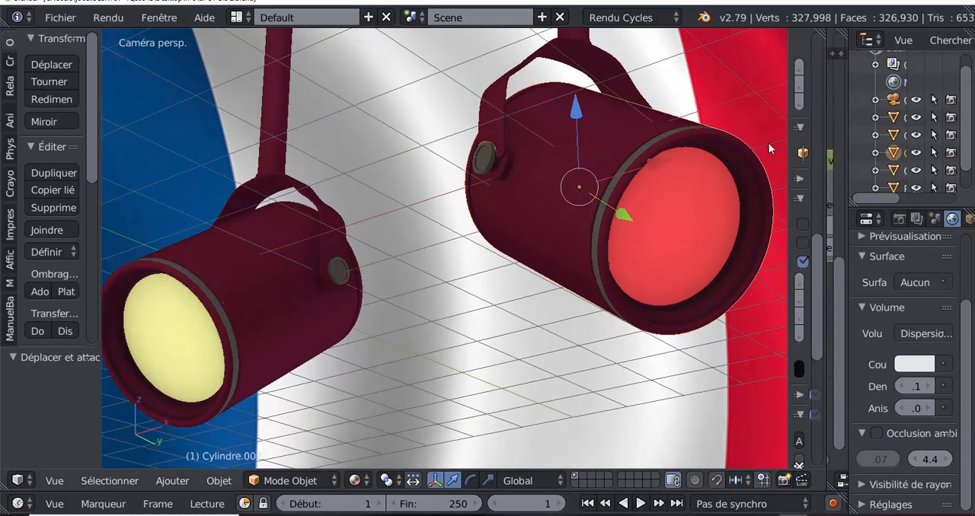
pyautogui.scroll(-4, 378, 315)
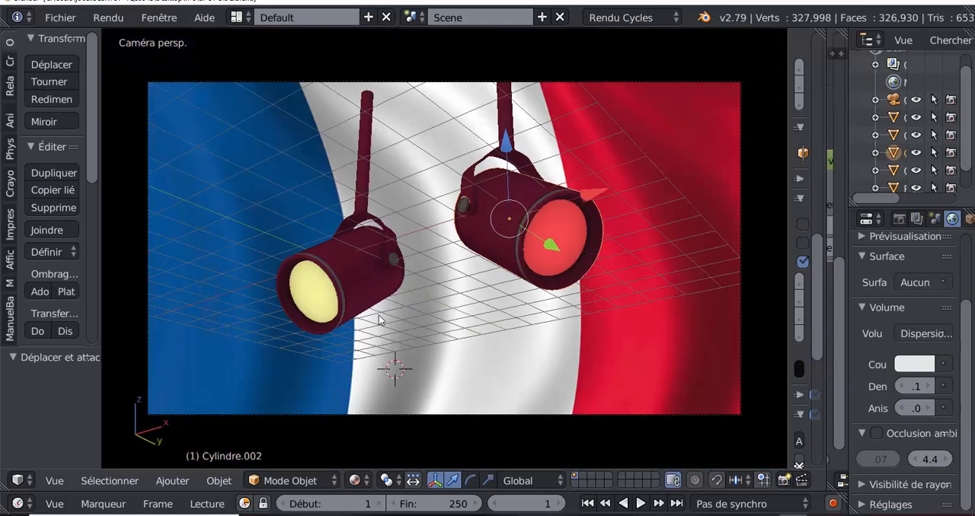
pyautogui.scroll(1, 379, 320)
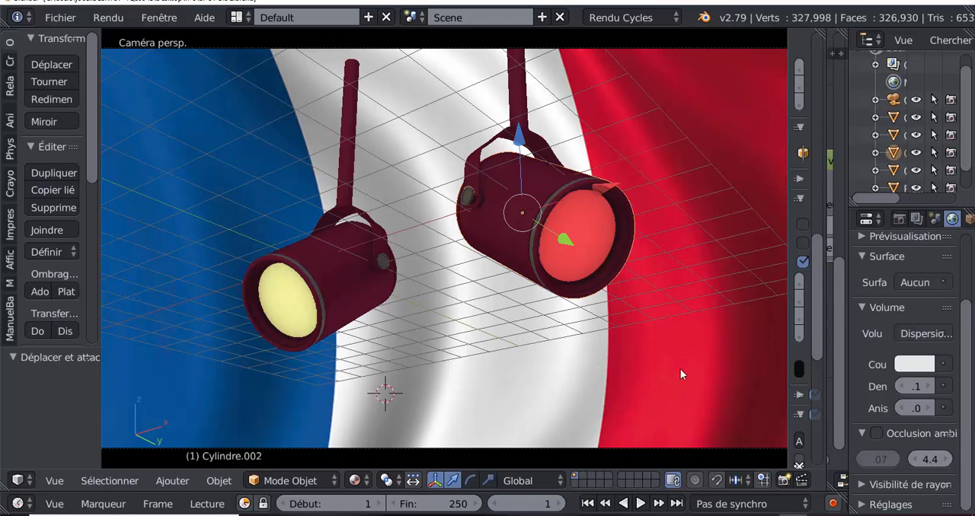
# - Make an OpenGL still render of the camera view and start an OpenGL render of the animation, stopping it partway
pyautogui.click(785, 480)
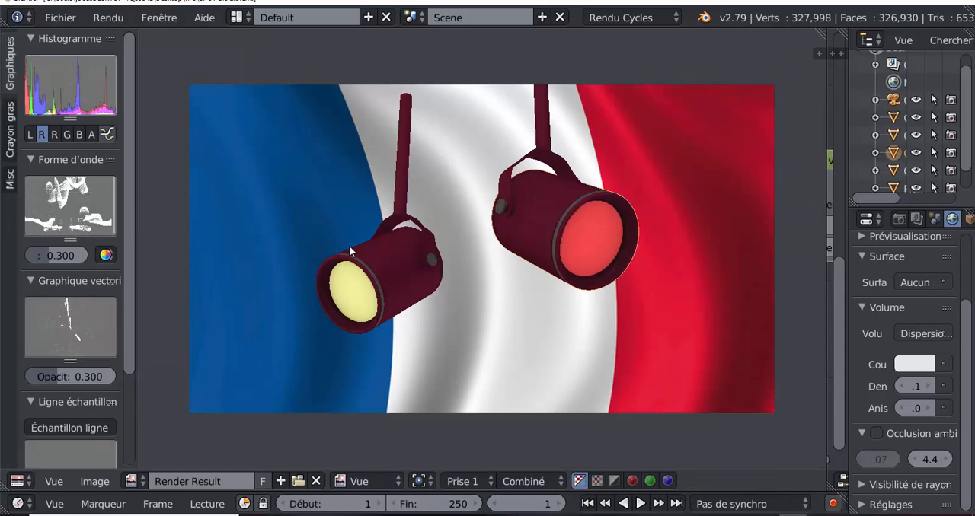
pyautogui.click(94, 481)
pyautogui.press('Escape')
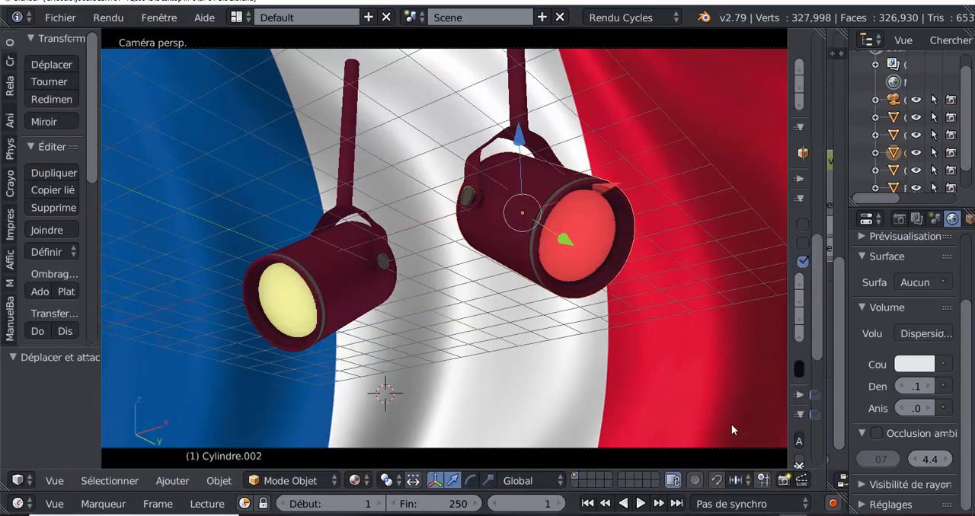
pyautogui.click(801, 481)
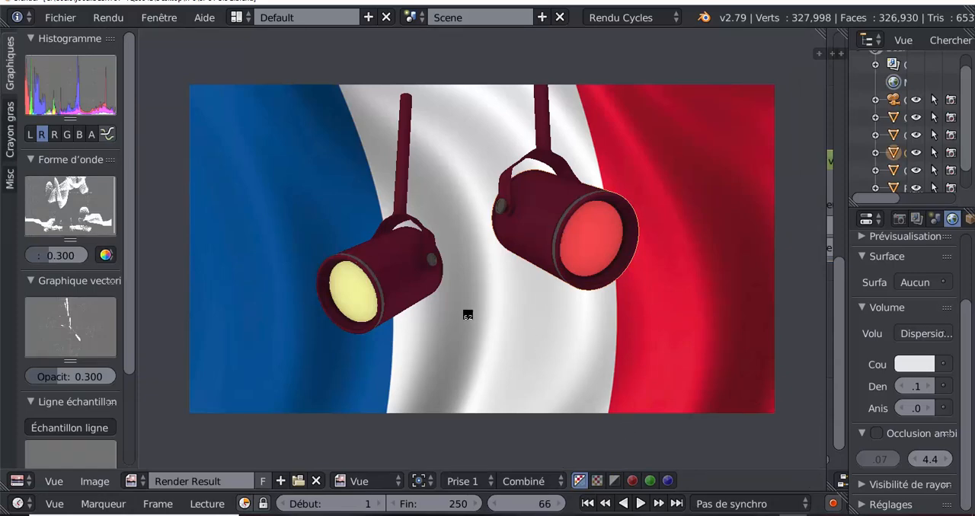
pyautogui.press('Escape')
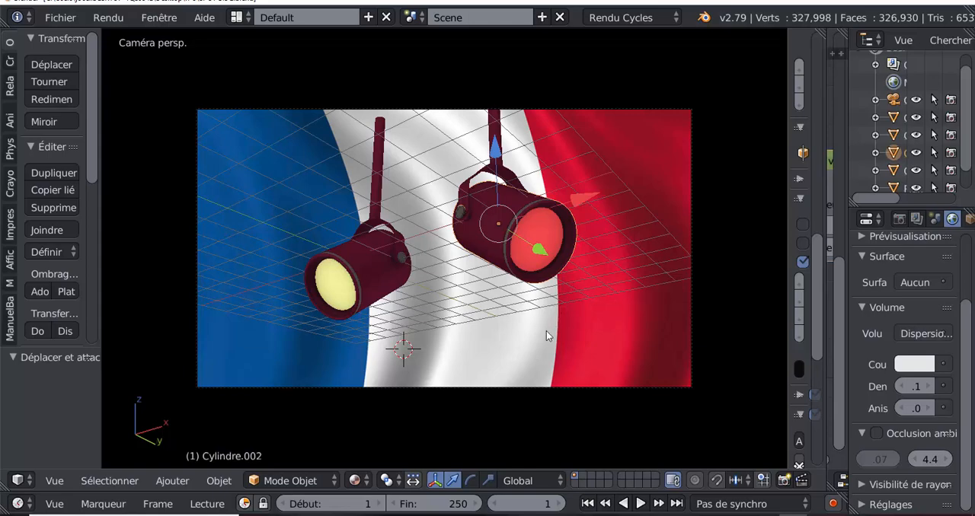
# - Widen the properties sidebar to review the ambient occlusion settings and collapse it completely
pyautogui.scroll(1, 547, 335)
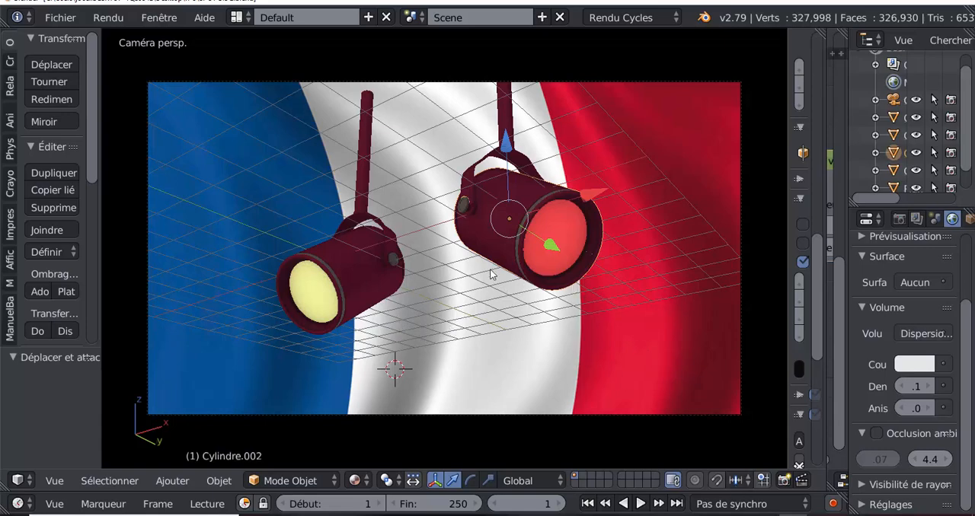
pyautogui.moveTo(787, 227); pyautogui.dragTo(638, 214)
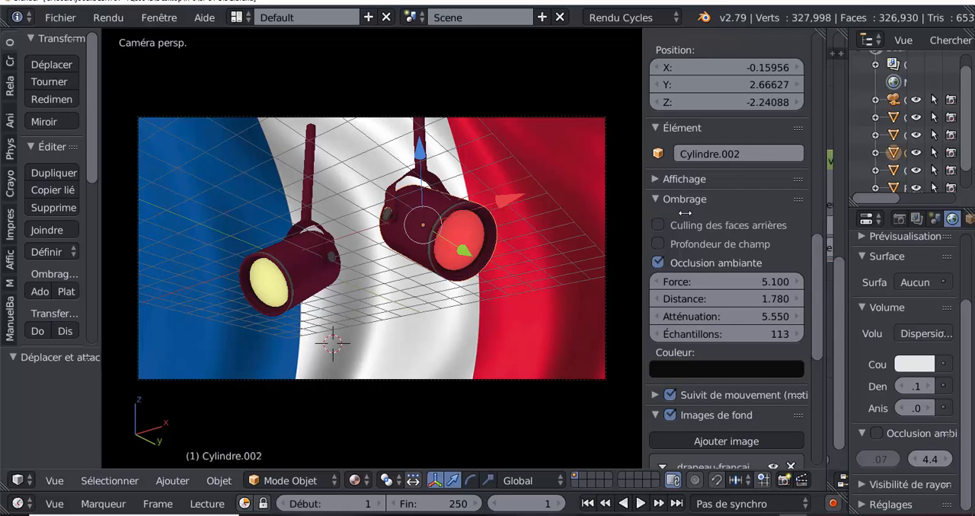
pyautogui.moveTo(685, 213); pyautogui.dragTo(807, 214)
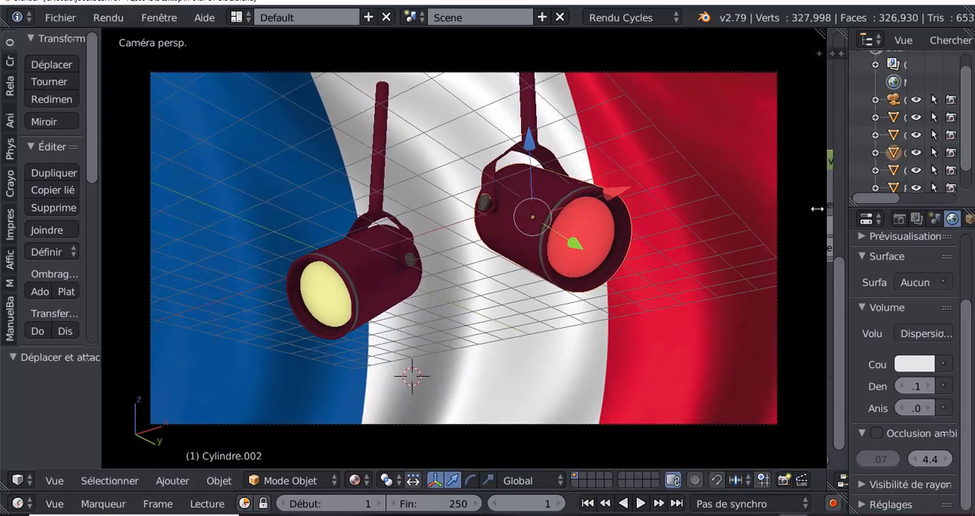
# - Set the viewport shading to Rendu and narrow the 3D view to reveal the world's Dispersion volumique node
pyautogui.click(355, 481)
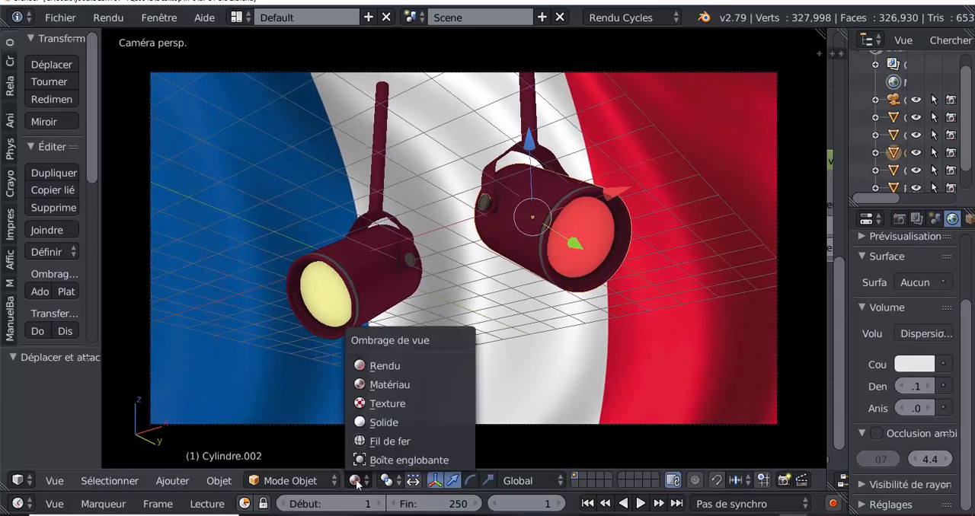
pyautogui.click(382, 365)
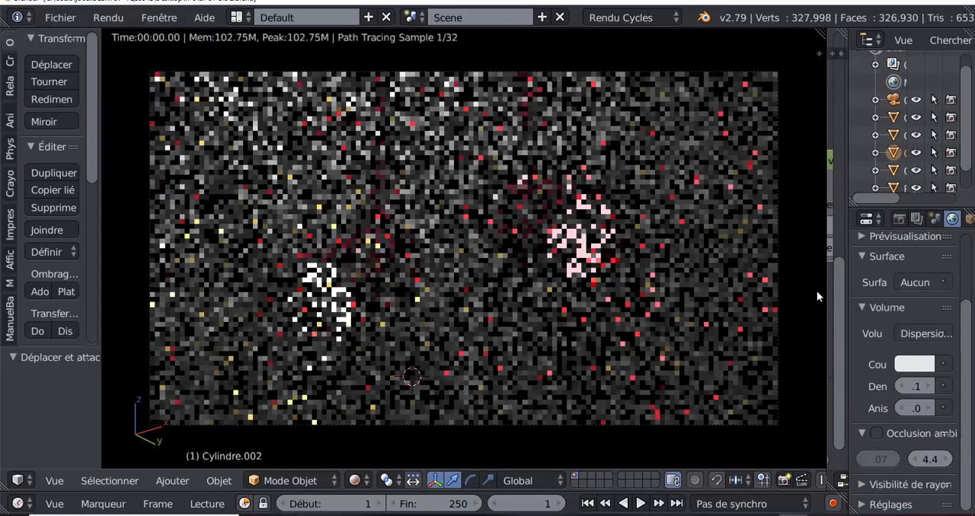
pyautogui.moveTo(824, 277); pyautogui.dragTo(606, 277)
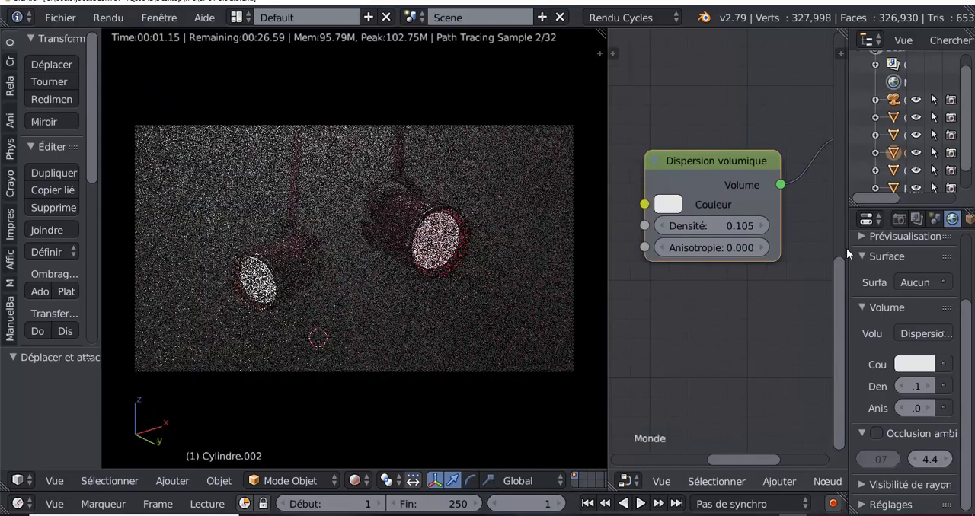
# - Widen and heighten the properties editor to reveal the World settings, and enable the world's Occlusion ambiante
pyautogui.moveTo(847, 252); pyautogui.dragTo(797, 253)
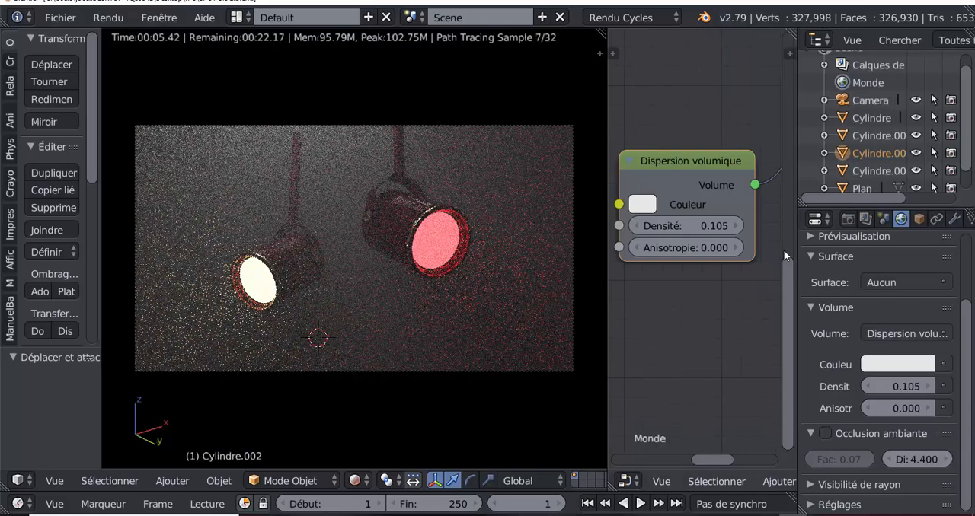
pyautogui.moveTo(796, 249); pyautogui.dragTo(712, 248)
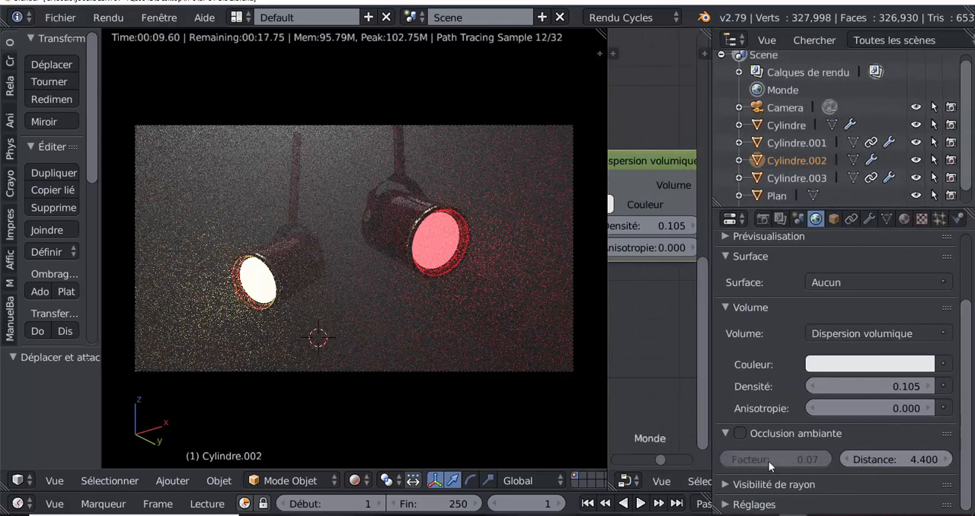
pyautogui.click(738, 433)
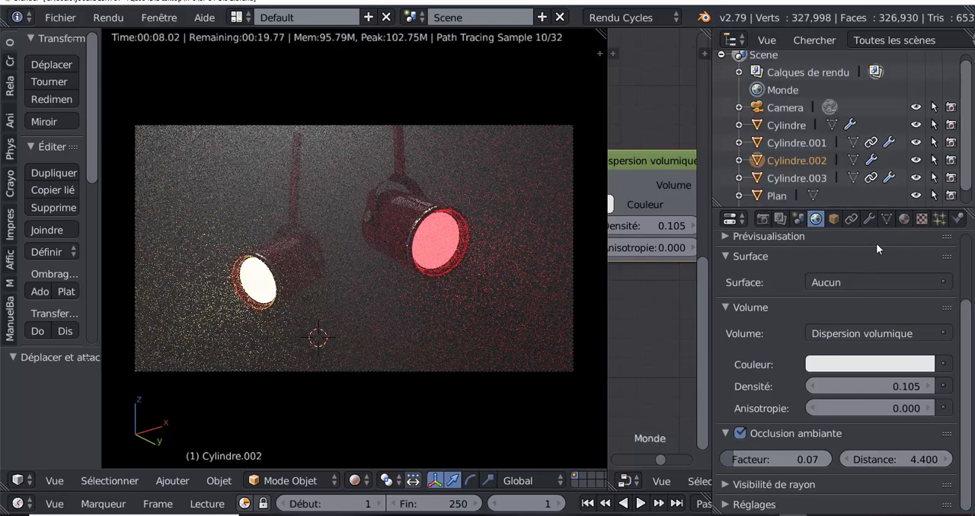
pyautogui.moveTo(876, 229); pyautogui.dragTo(879, 264)
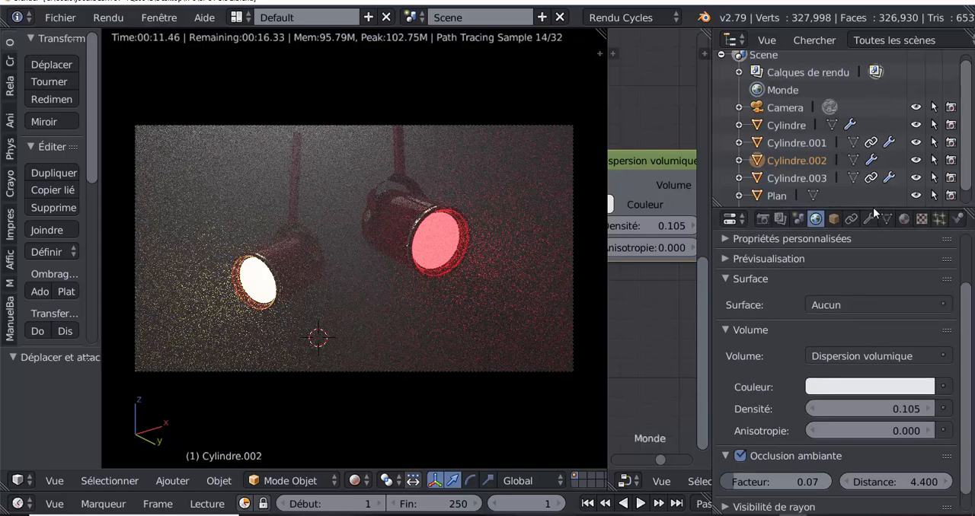
pyautogui.moveTo(876, 208); pyautogui.dragTo(875, 97)
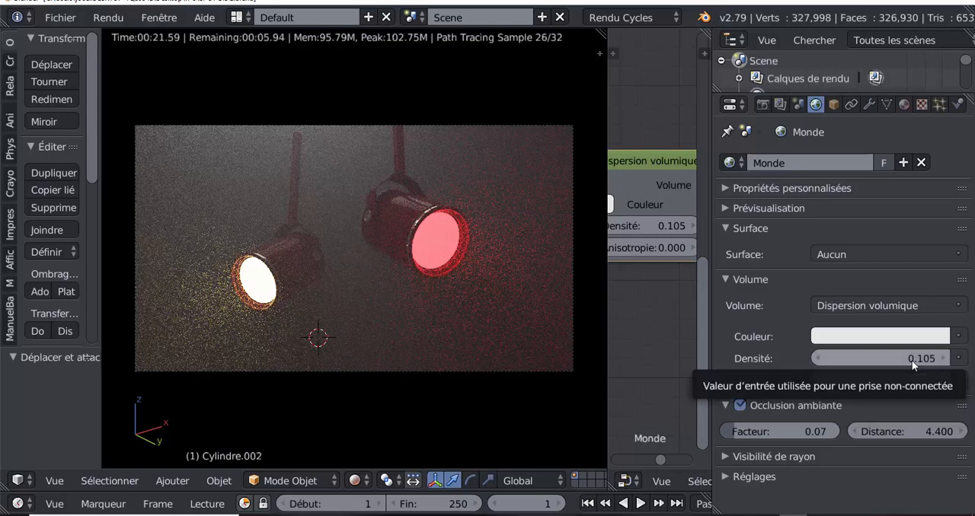
# - Set the density of the world's Dispersion volumique to 0.005
pyautogui.click(876, 359)
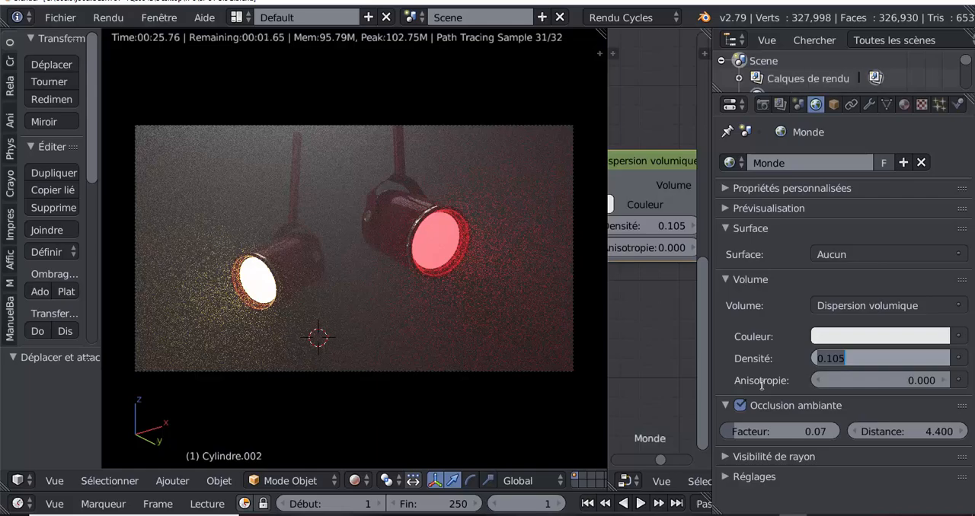
pyautogui.write('0.005')
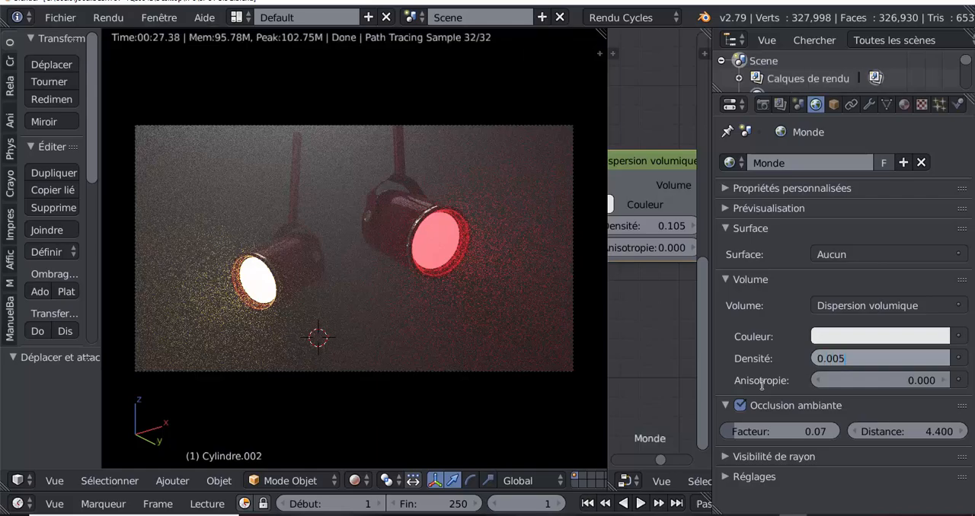
pyautogui.press('Return')
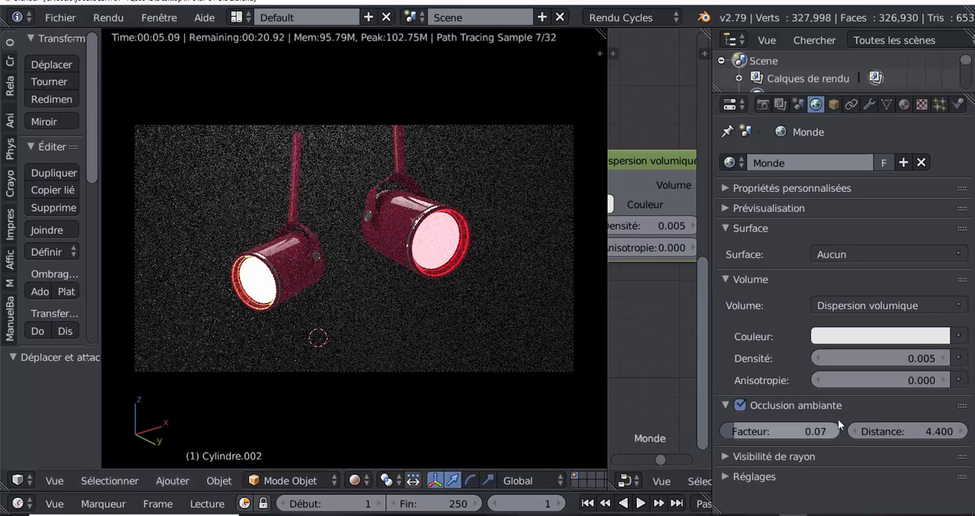
# - Set the Occlusion ambiante factor and distance to 0, toggle the effect to compare the render, and leave it disabled
pyautogui.moveTo(738, 432); pyautogui.dragTo(719, 431)
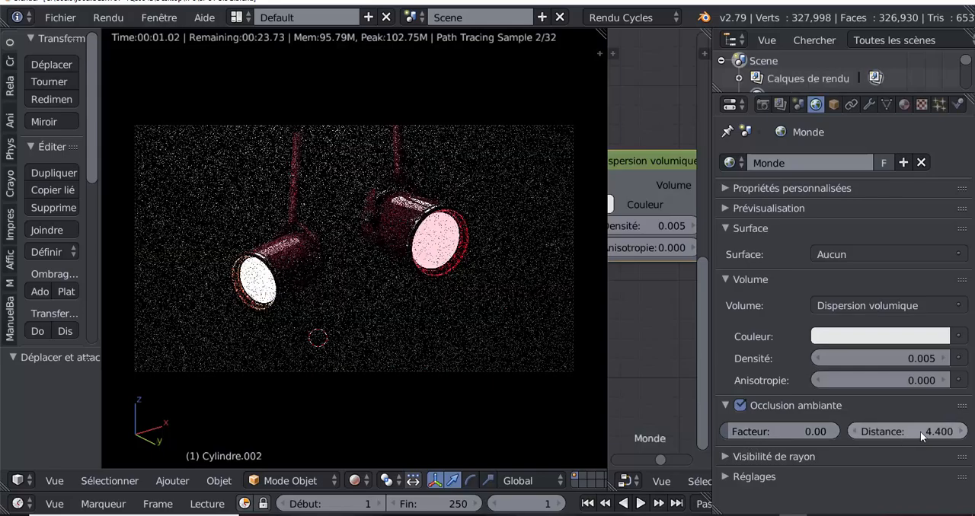
pyautogui.click(920, 432)
pyautogui.write('0')
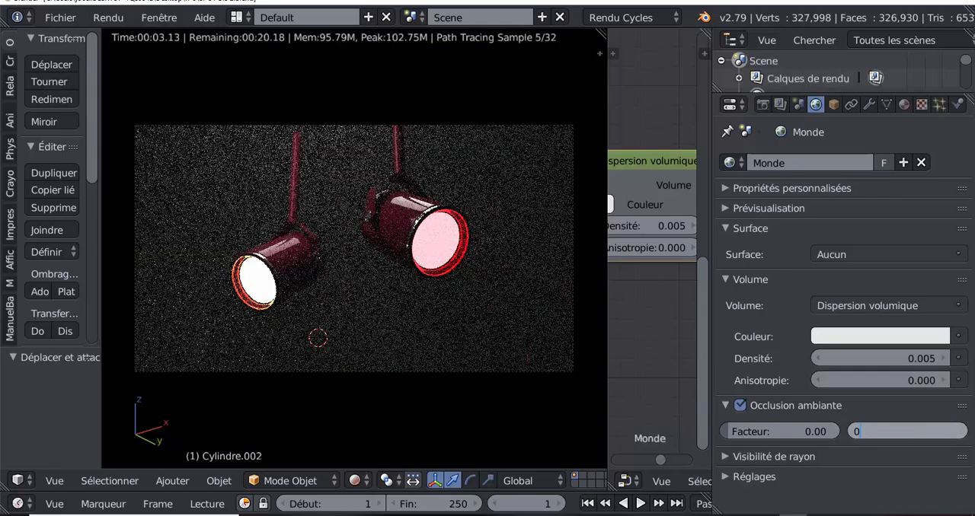
pyautogui.press('Return')
pyautogui.click(740, 406)
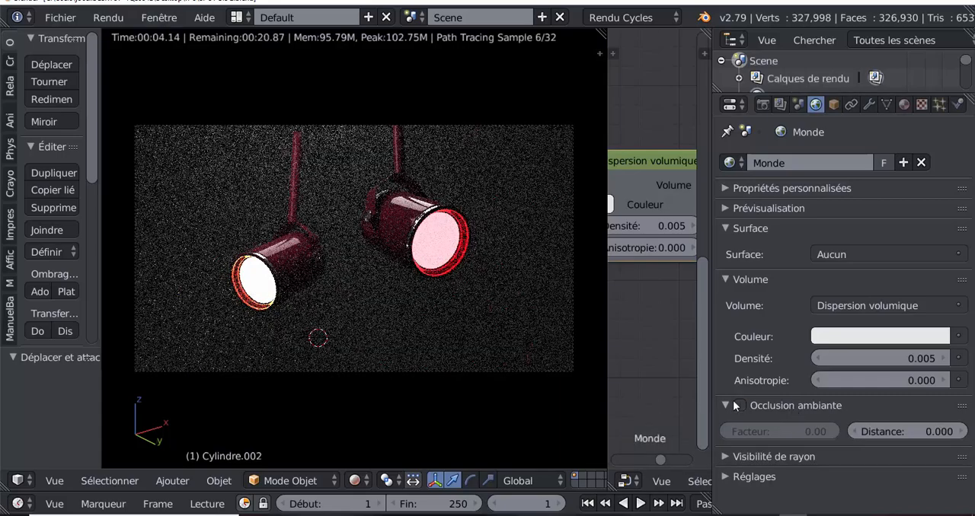
pyautogui.click(793, 405)
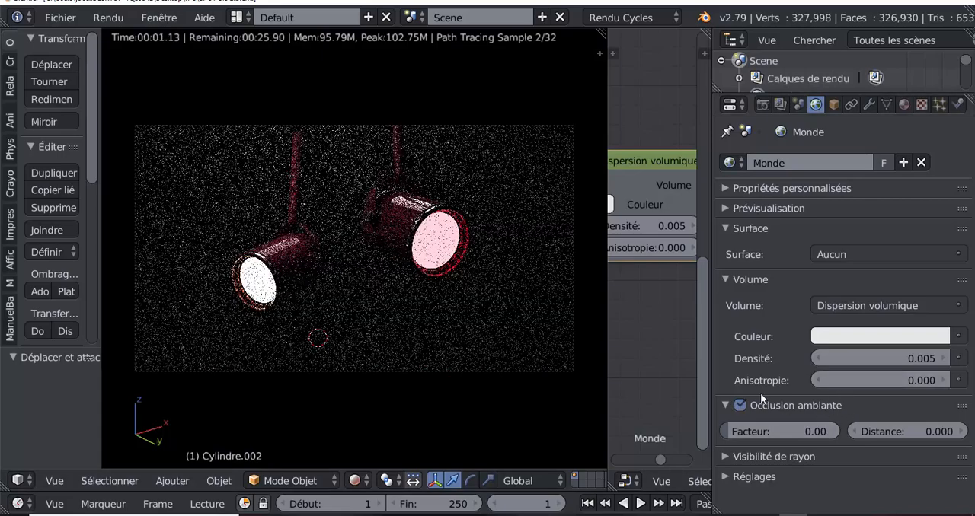
pyautogui.click(740, 406)
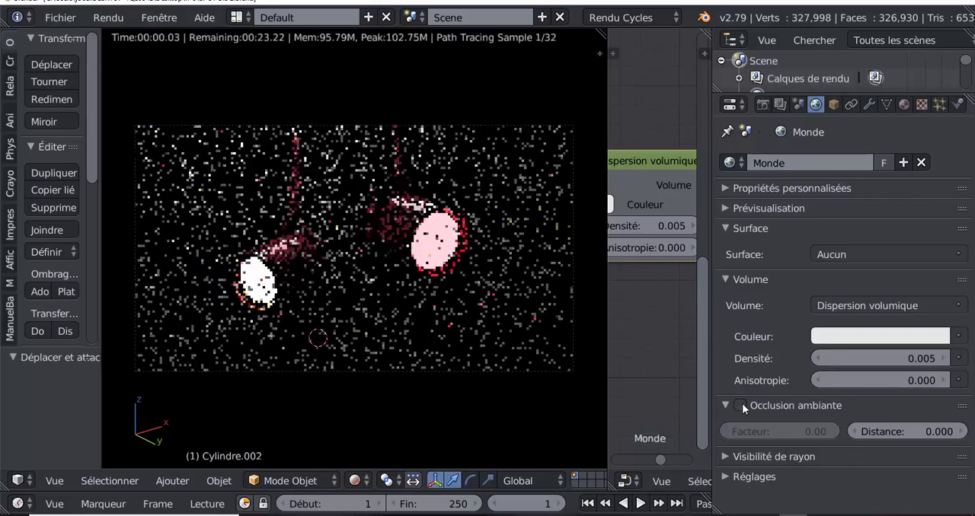
# - Set the density of the world's Dispersion volumique to 0.1
pyautogui.click(911, 358)
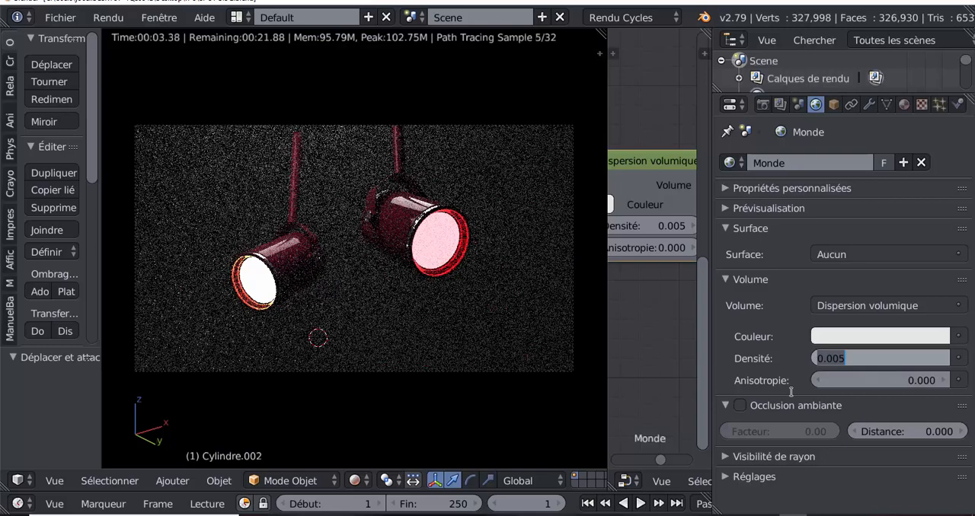
pyautogui.write('0.1')
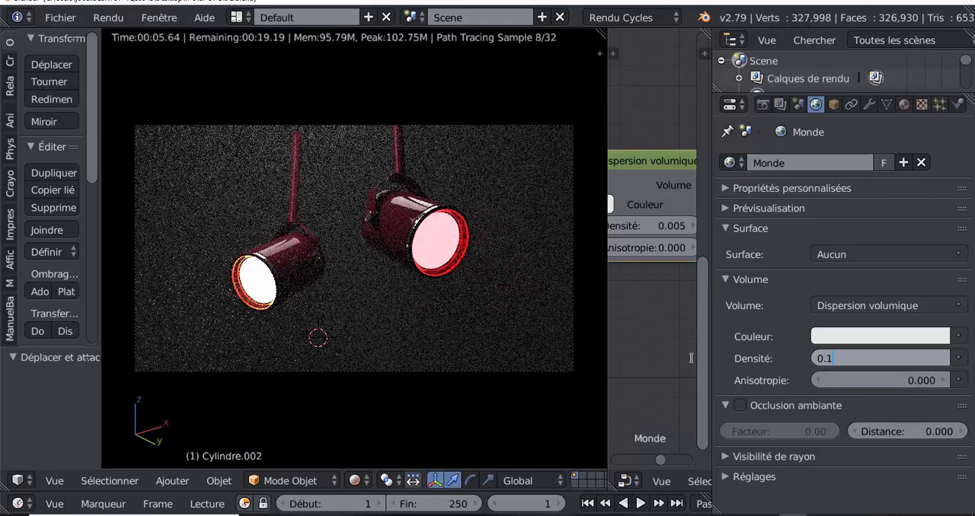
pyautogui.press('Return')
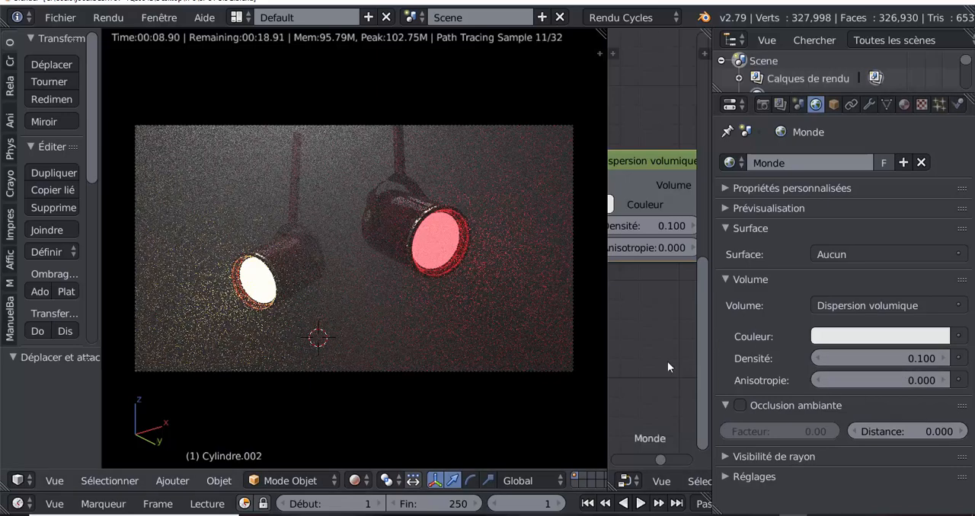
# - Compare anisotropy values of 1.000 and 0.900 for the world's volume scattering and keep 0.900
pyautogui.moveTo(912, 381); pyautogui.dragTo(971, 381)
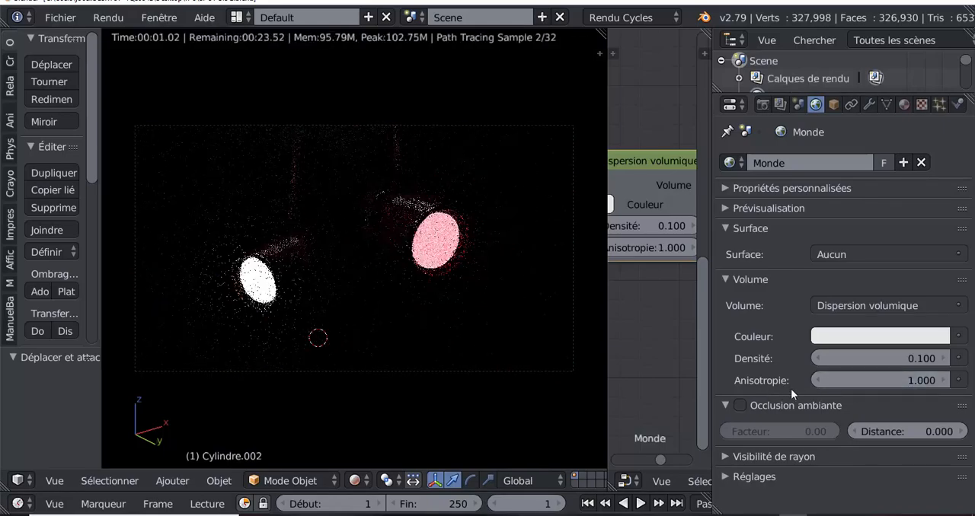
pyautogui.click(814, 380)
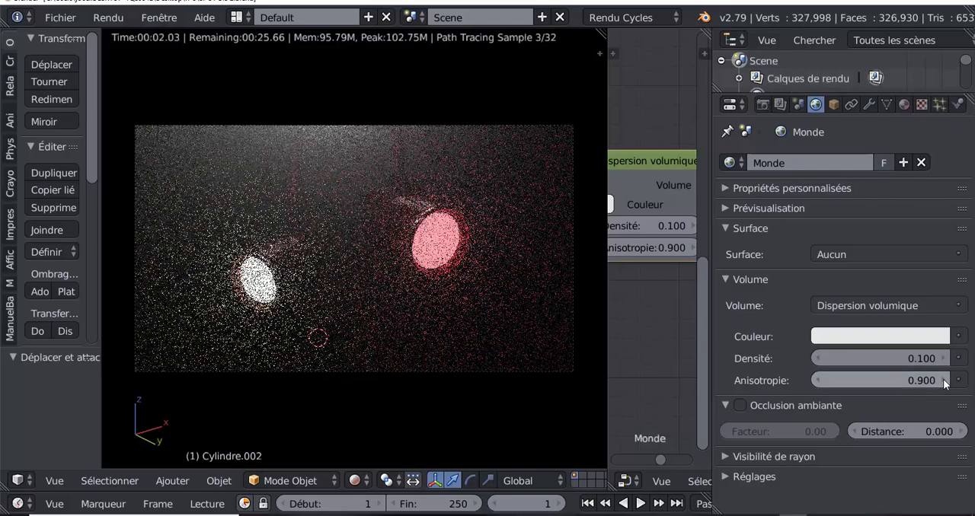
pyautogui.click(942, 380)
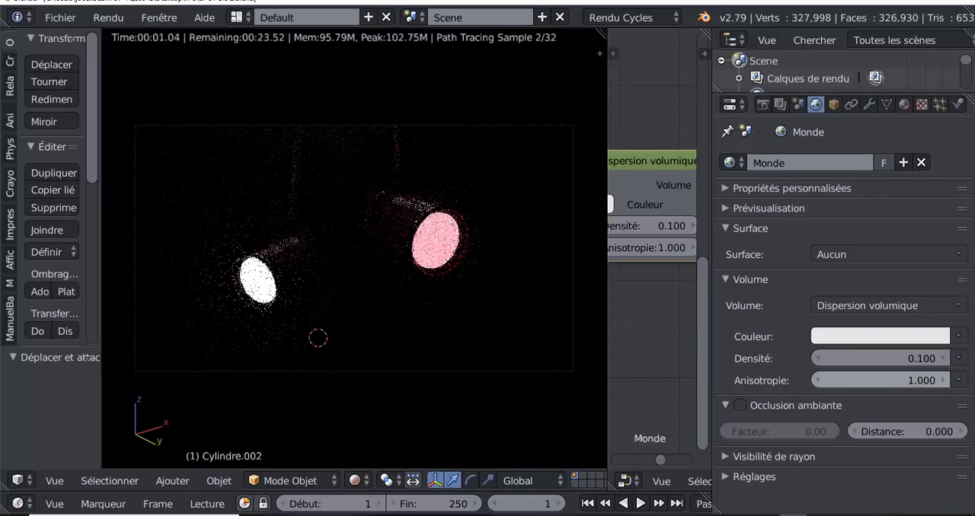
pyautogui.click(817, 380)
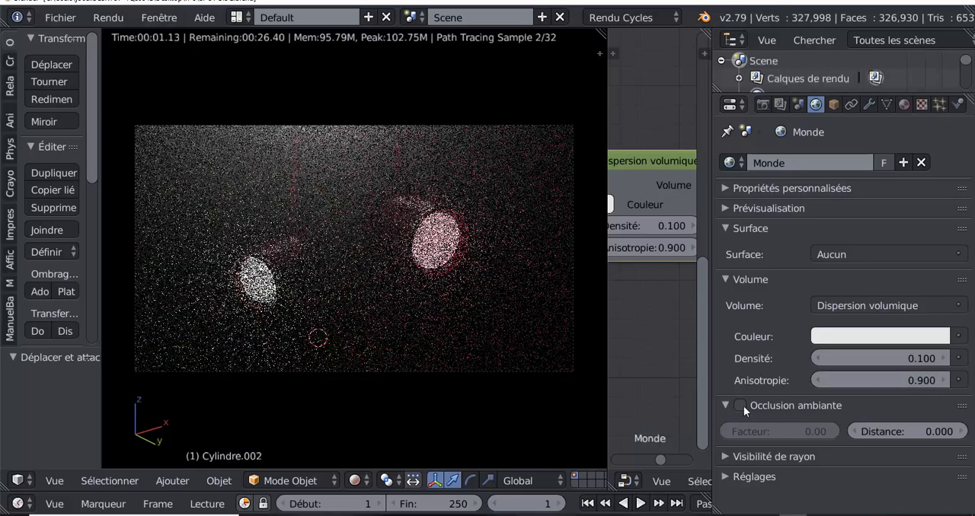
# - Enable Occlusion ambiante for the world with a factor of 0.82 and a distance of 9.100
pyautogui.click(742, 406)
pyautogui.moveTo(734, 431); pyautogui.dragTo(794, 430)
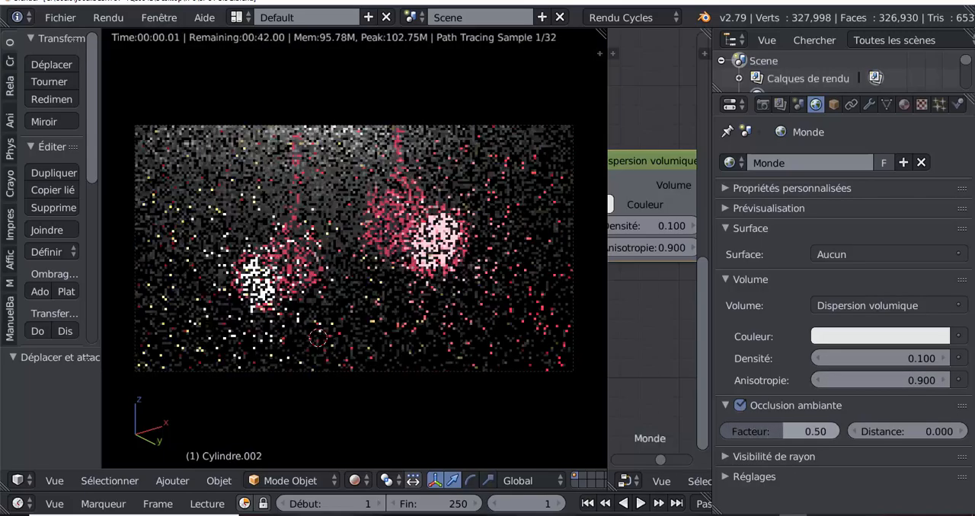
pyautogui.moveTo(898, 430); pyautogui.dragTo(935, 431)
pyautogui.moveTo(769, 429); pyautogui.dragTo(807, 430)
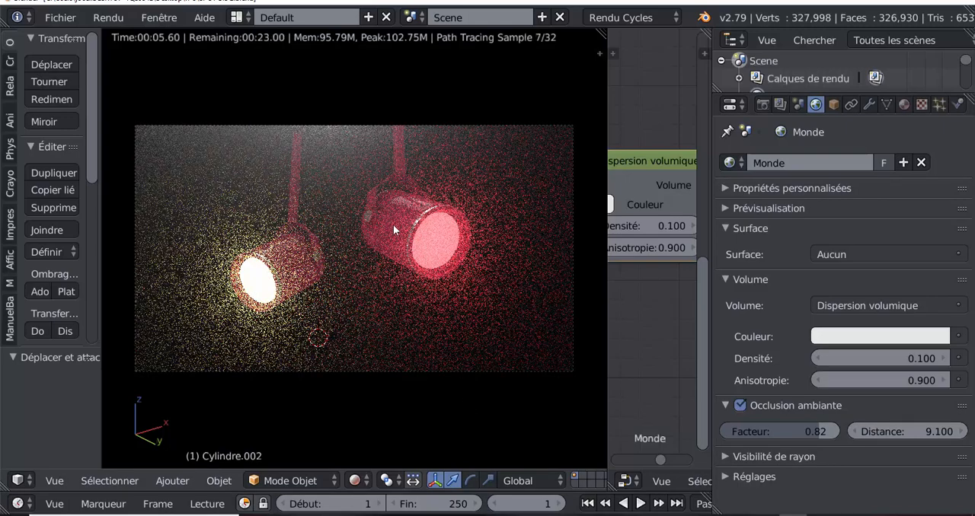
# - Lower the Occlusion ambiante factor to 0.00, raise it to 0.49, and increase the distance to 12.300
pyautogui.moveTo(823, 428); pyautogui.dragTo(728, 429)
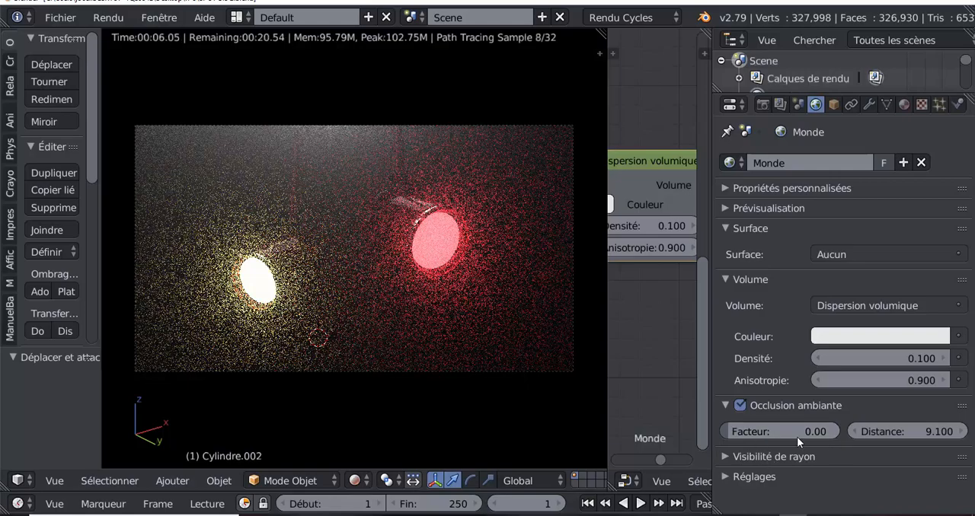
pyautogui.moveTo(796, 437); pyautogui.dragTo(825, 431)
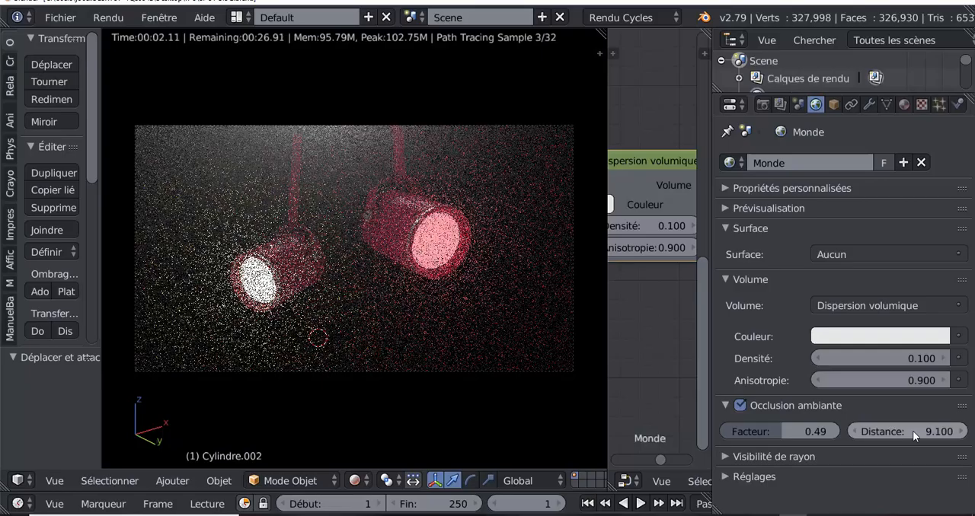
pyautogui.moveTo(912, 431)
pyautogui.mouseDown()
pyautogui.moveTo(854, 431)
pyautogui.moveTo(951, 431)
pyautogui.moveTo(702, 431)
pyautogui.moveTo(935, 431)
pyautogui.moveTo(904, 446)
pyautogui.mouseUp()
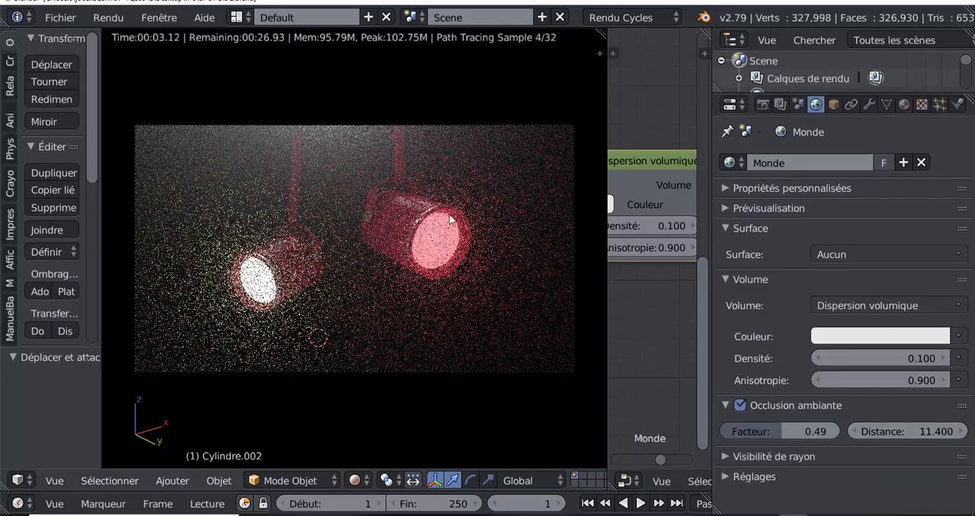
pyautogui.moveTo(900, 433); pyautogui.dragTo(918, 433)
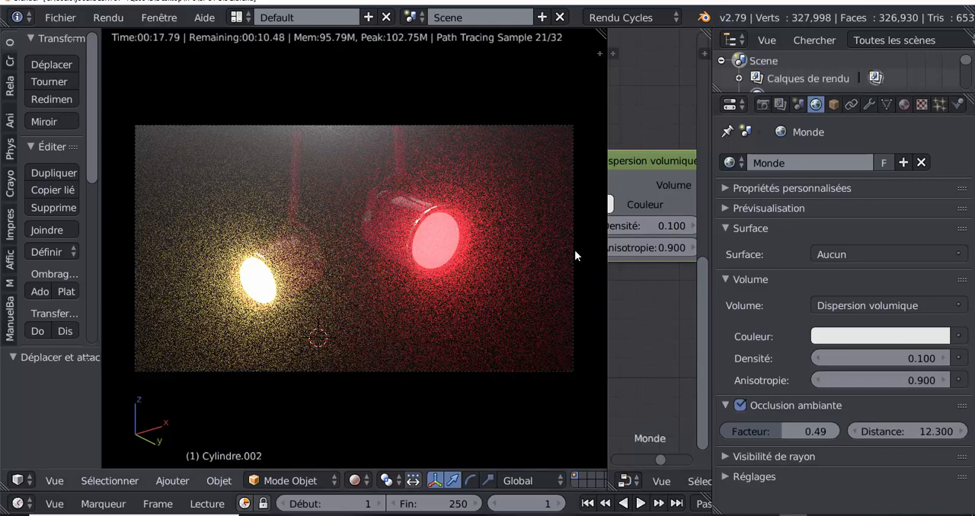
# - Check the emission material of the red spotlight, and set the world's volume density to 0.050
pyautogui.click(903, 104)
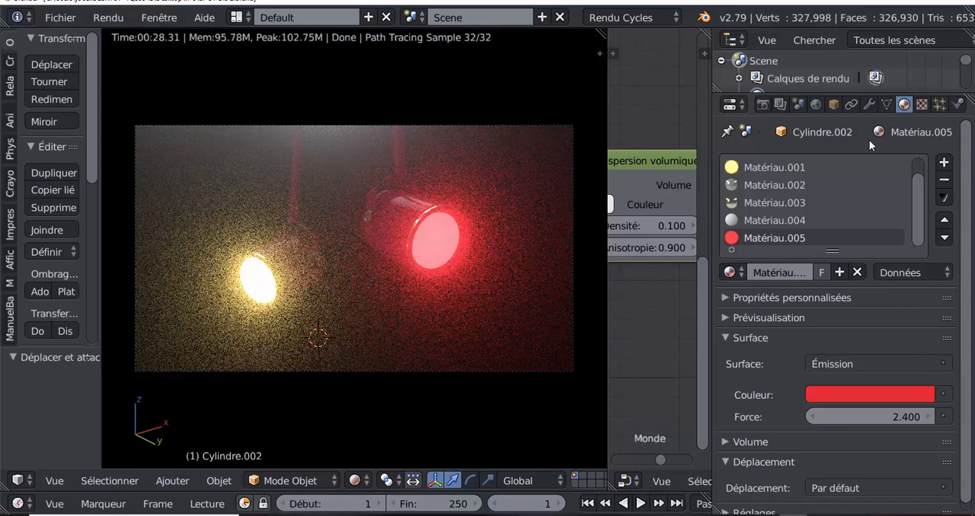
pyautogui.click(816, 104)
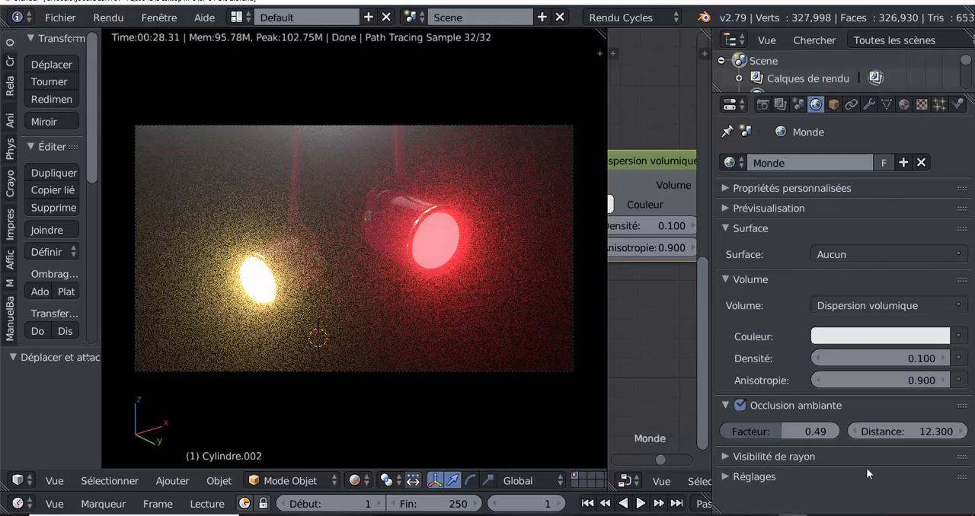
pyautogui.click(931, 359)
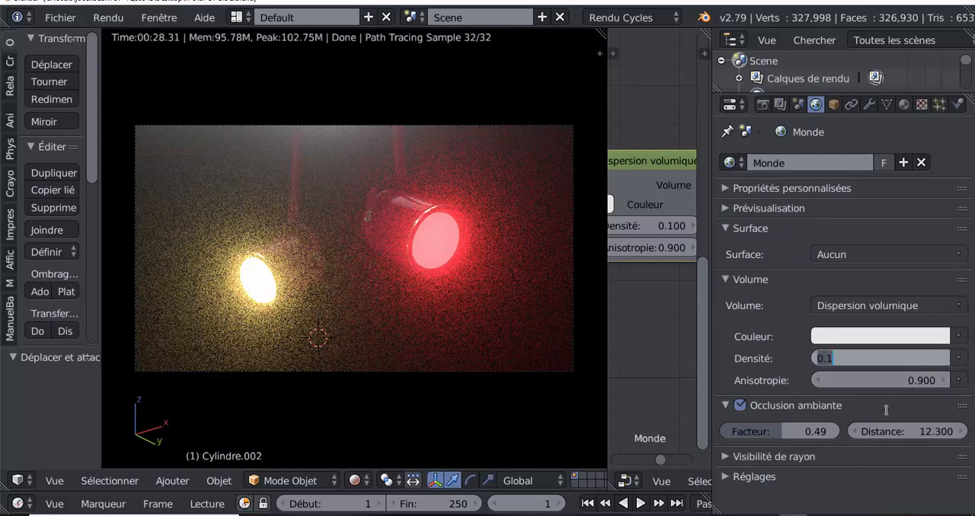
pyautogui.write('0.')
pyautogui.press('Return')
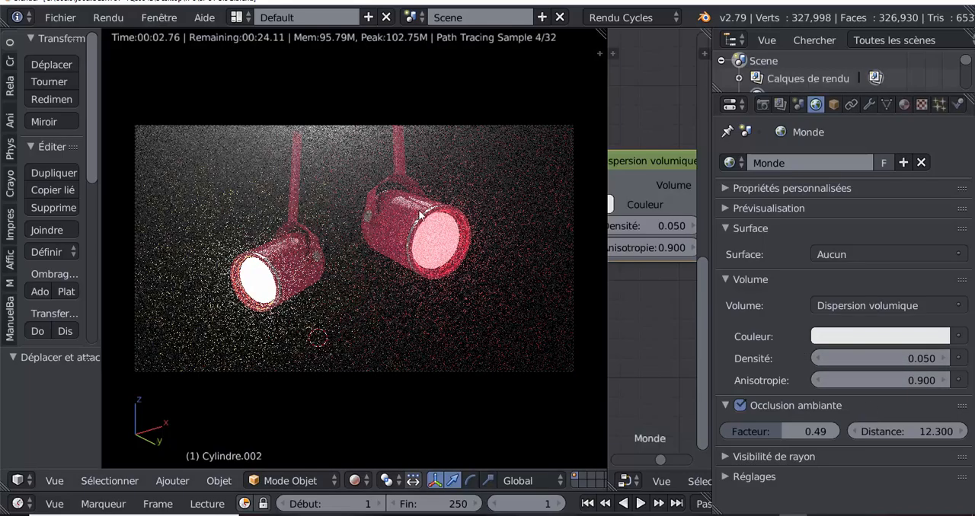
# - Set the world's volume density to 0.005 and its Occlusion ambiante to a distance of 9.100 and a factor of 0.07
pyautogui.click(883, 359)
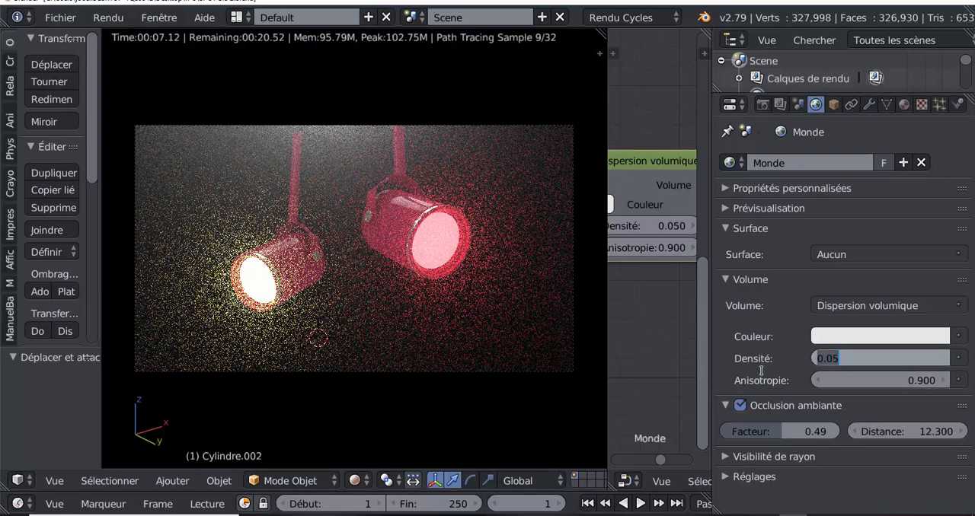
pyautogui.write('0.005')
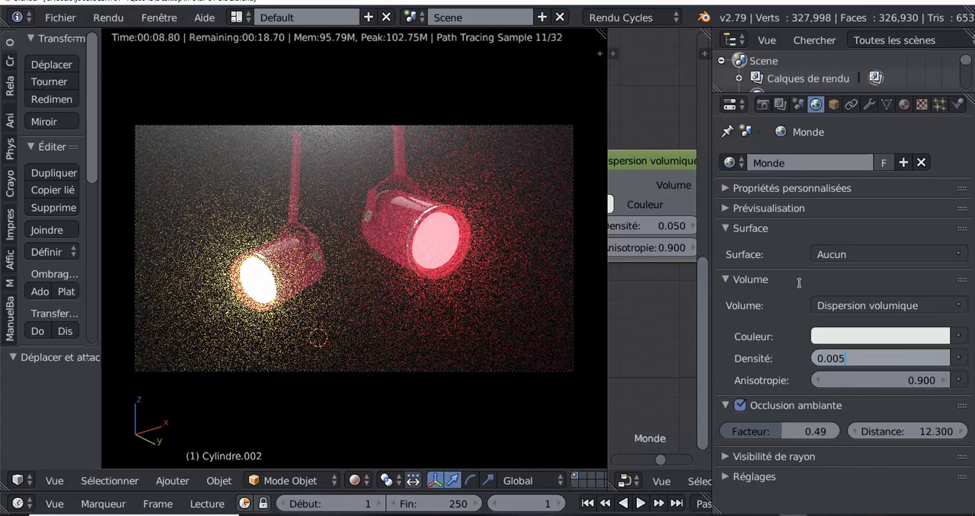
pyautogui.press('Return')
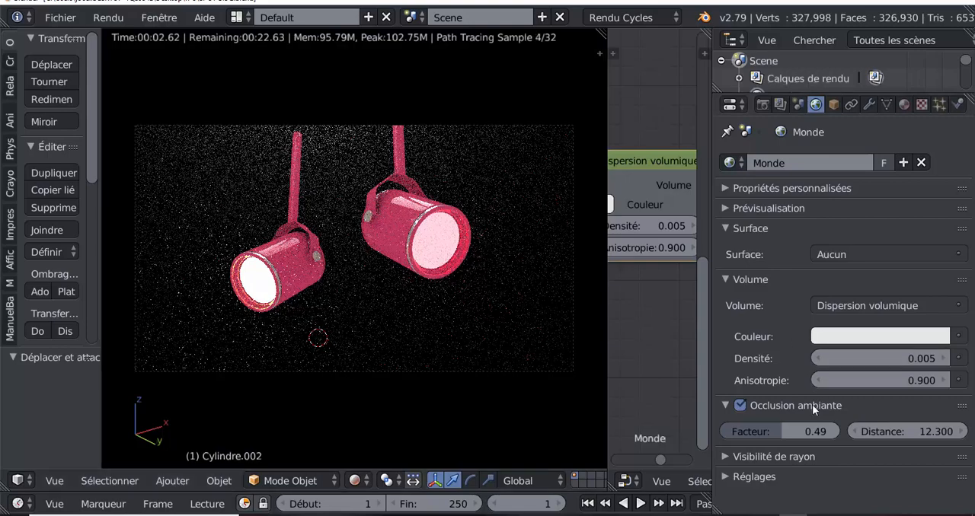
pyautogui.moveTo(910, 431)
pyautogui.mouseDown()
pyautogui.moveTo(900, 431)
pyautogui.moveTo(960, 431)
pyautogui.moveTo(878, 431)
pyautogui.moveTo(909, 430)
pyautogui.mouseUp()
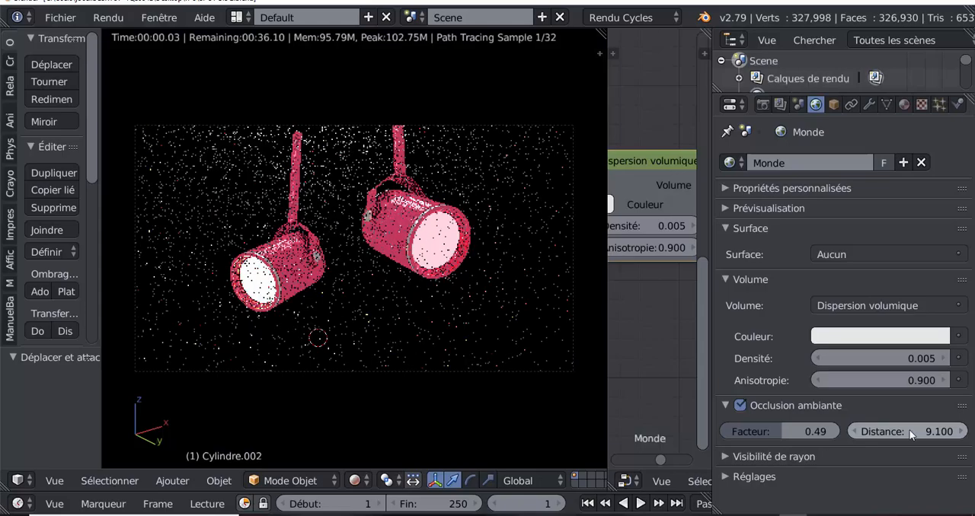
pyautogui.moveTo(784, 431); pyautogui.dragTo(740, 431)
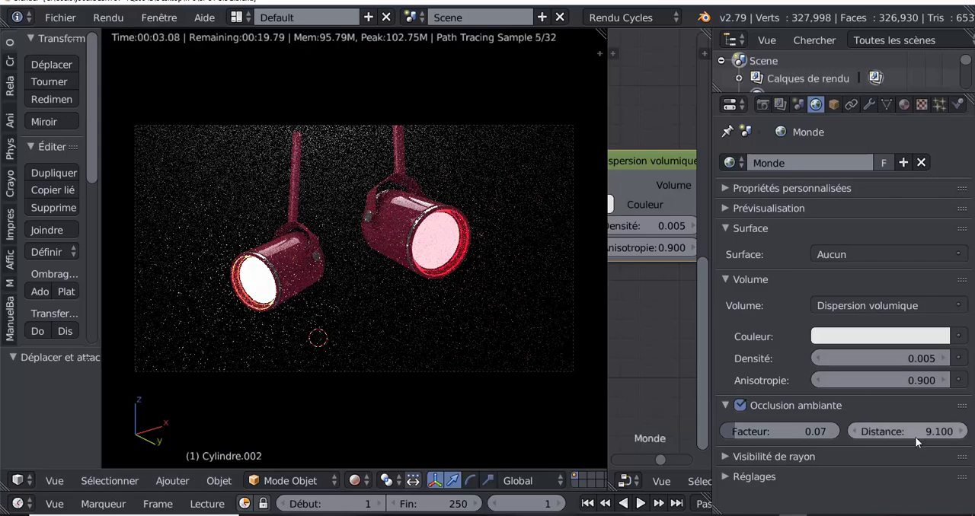
# - Reduce the world's Occlusion ambiante distance to 6.900 and set the volume anisotropy to 0.200
pyautogui.moveTo(916, 433); pyautogui.dragTo(889, 432)
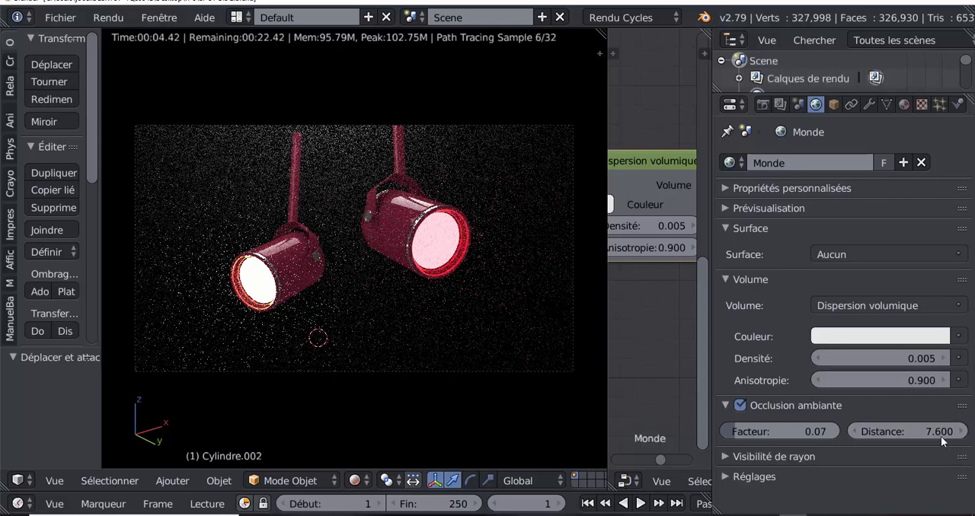
pyautogui.moveTo(904, 432)
pyautogui.mouseDown()
pyautogui.moveTo(875, 432)
pyautogui.moveTo(898, 432)
pyautogui.moveTo(890, 432)
pyautogui.mouseUp()
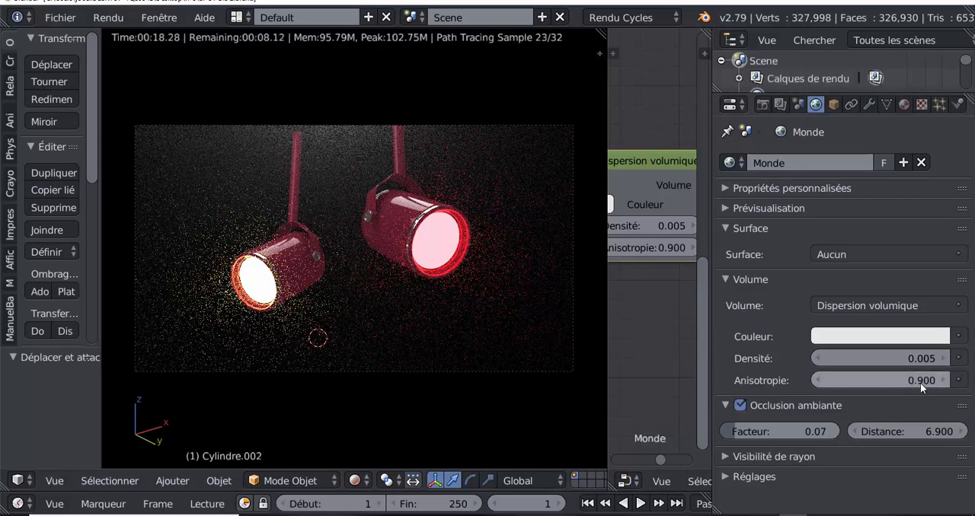
pyautogui.moveTo(921, 380); pyautogui.dragTo(782, 381)
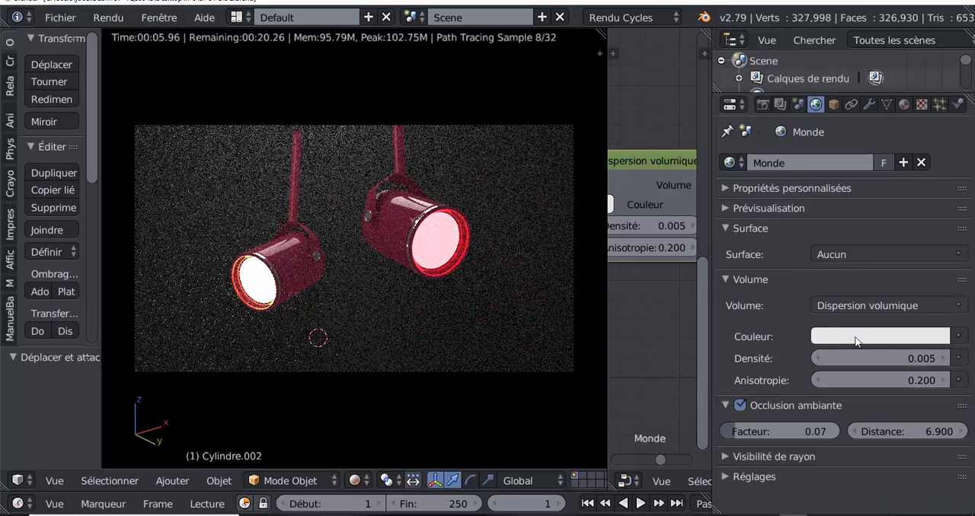
# - Try yellow and pink as the world's volume scattering colour, and return it to white
pyautogui.click(859, 336)
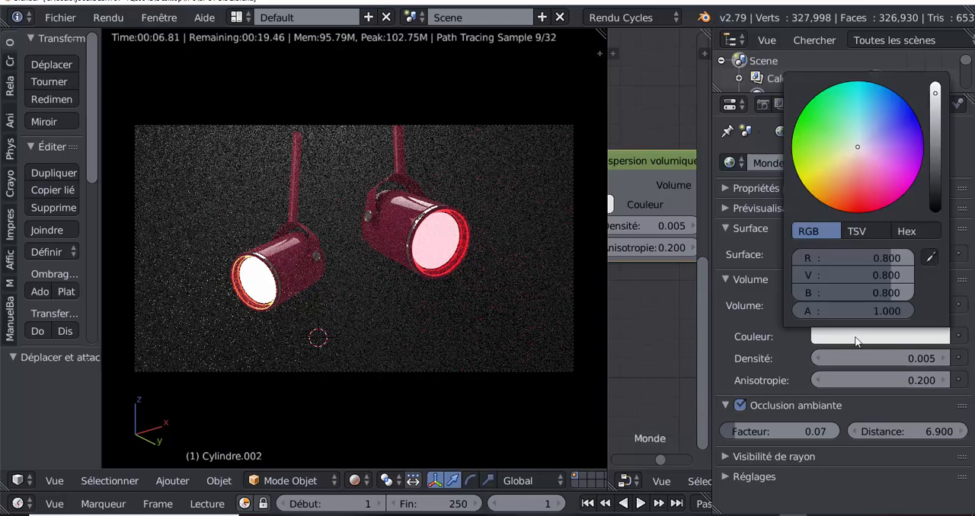
pyautogui.click(818, 161)
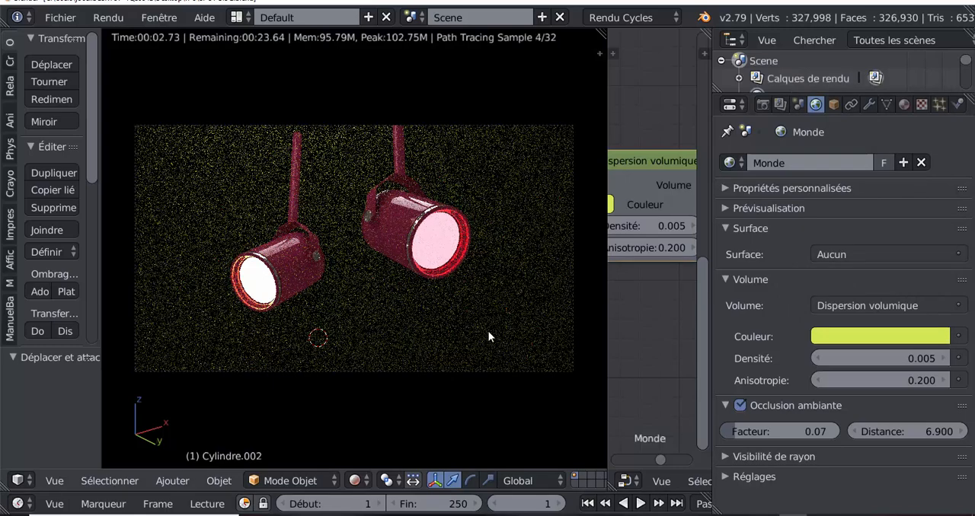
pyautogui.click(876, 336)
pyautogui.click(882, 173)
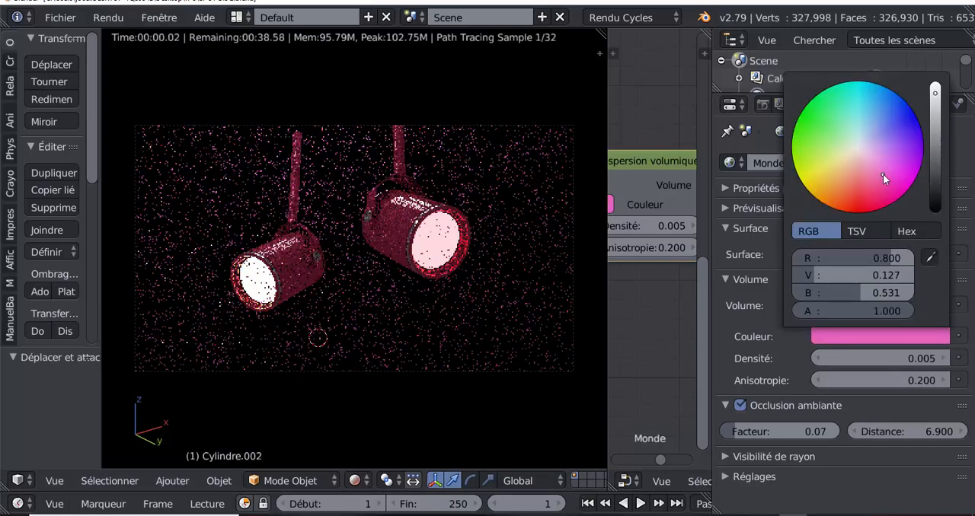
pyautogui.click(856, 338)
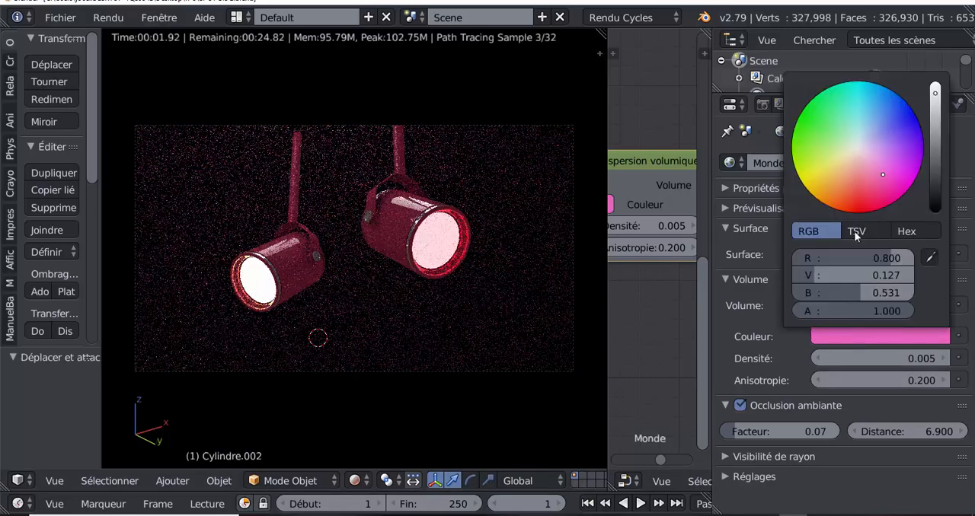
pyautogui.click(857, 147)
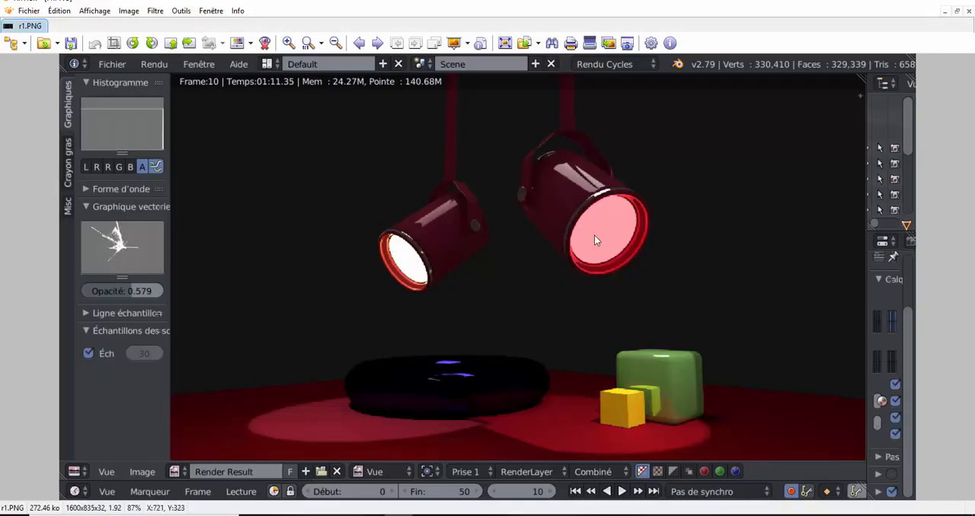
# - Compare the saved spotlight renders from r1.PNG through r6.png in the image viewer
pyautogui.click(377, 44)
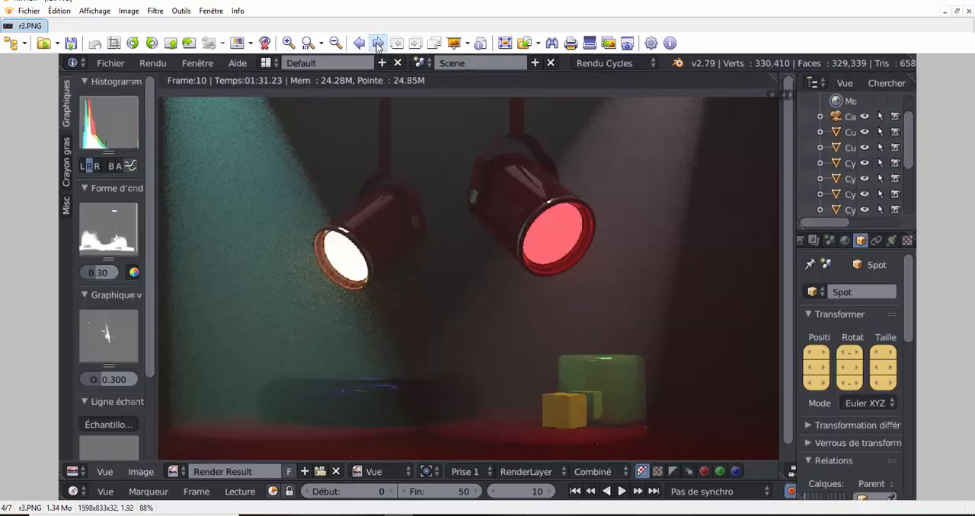
pyautogui.click(377, 42)
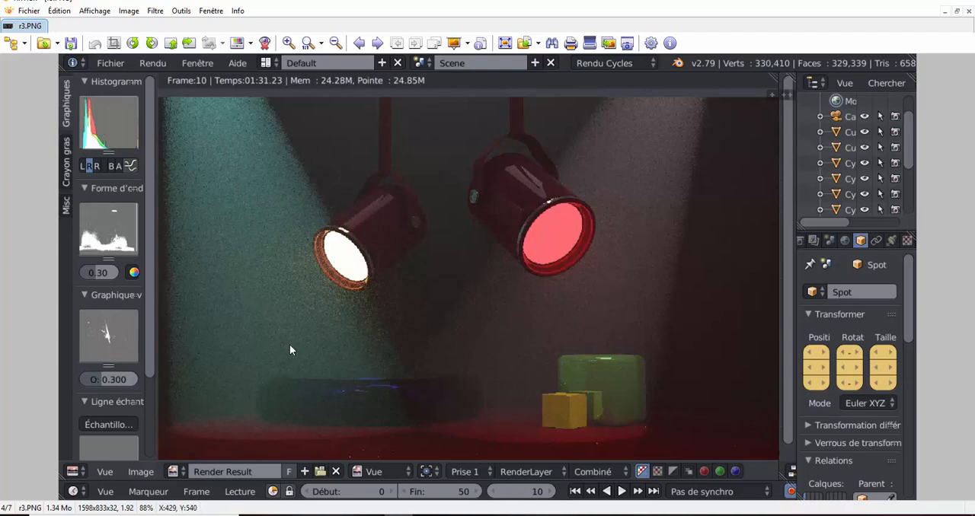
pyautogui.click(376, 43)
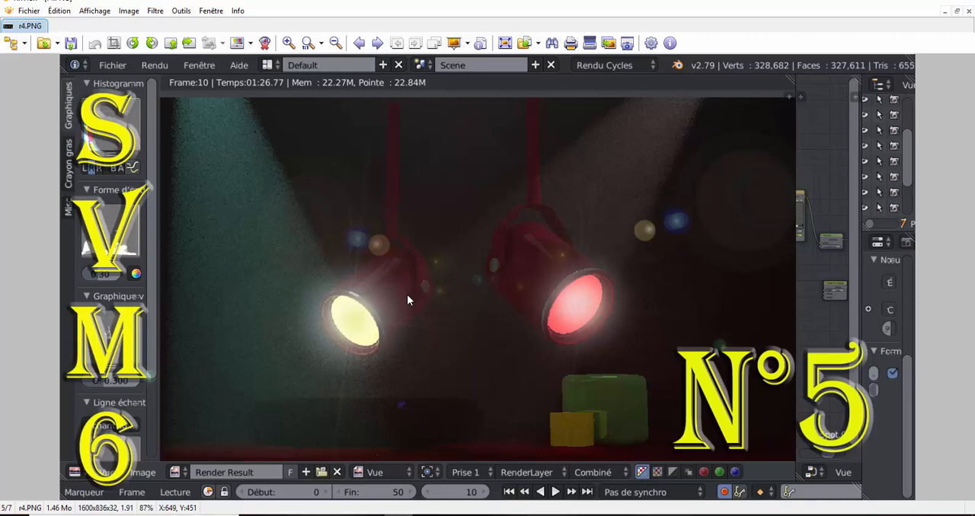
pyautogui.click(377, 44)
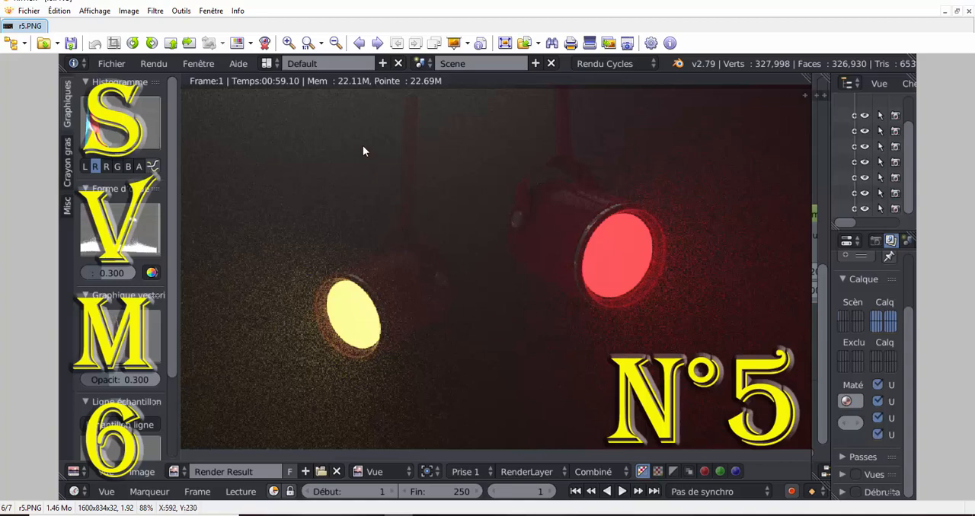
pyautogui.click(377, 44)
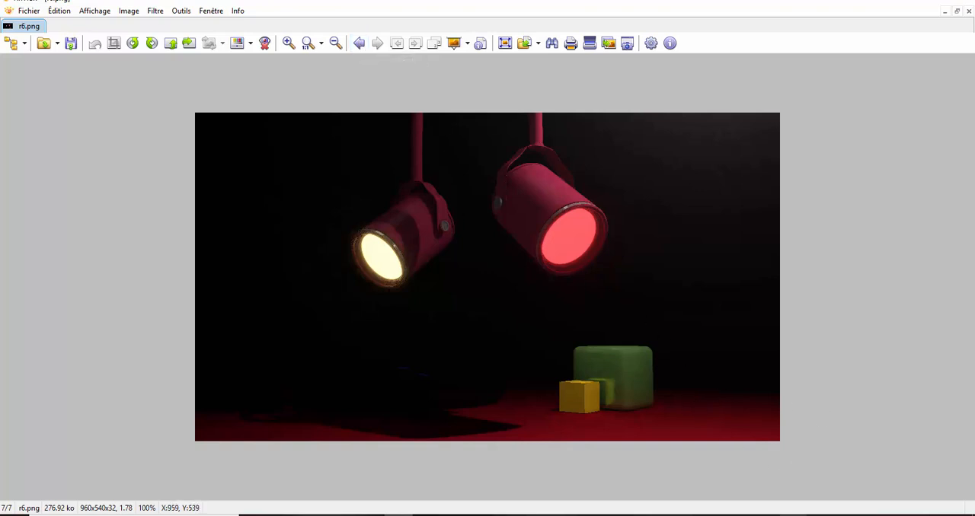
# - Switch back to Blender and, in the render settings, lower the Film exposure to 0.04 and raise it to 0.52
pyautogui.moveTo(791, 515)
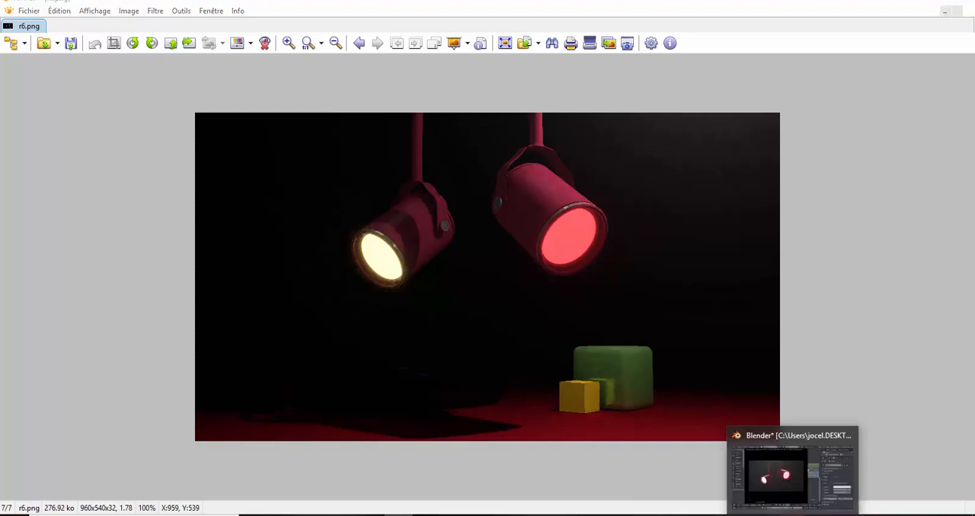
pyautogui.click(785, 461)
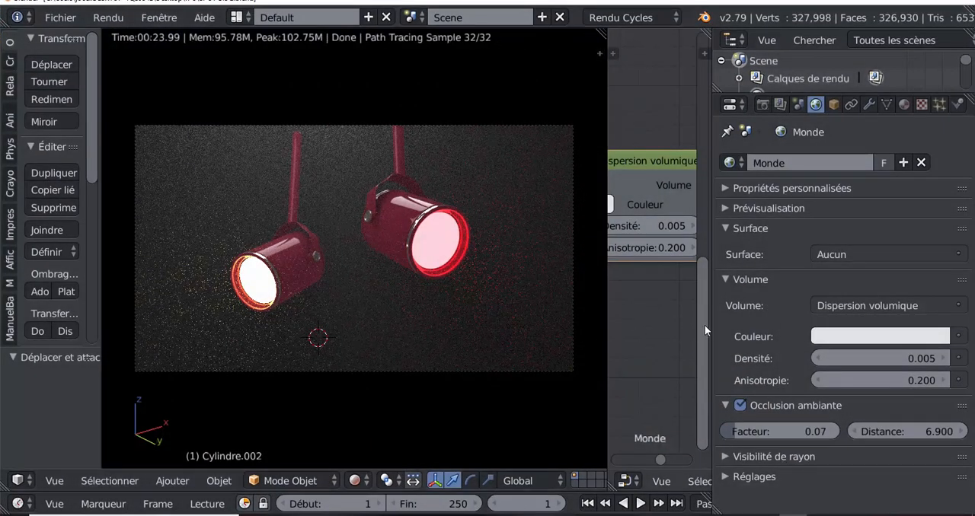
pyautogui.moveTo(711, 322)
pyautogui.mouseDown()
pyautogui.moveTo(796, 309)
pyautogui.moveTo(695, 326)
pyautogui.mouseUp()
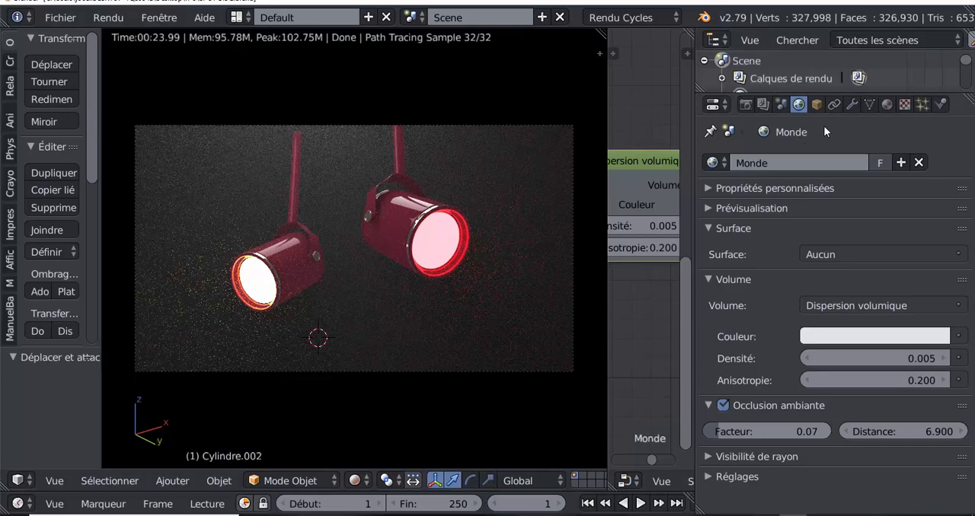
pyautogui.click(748, 106)
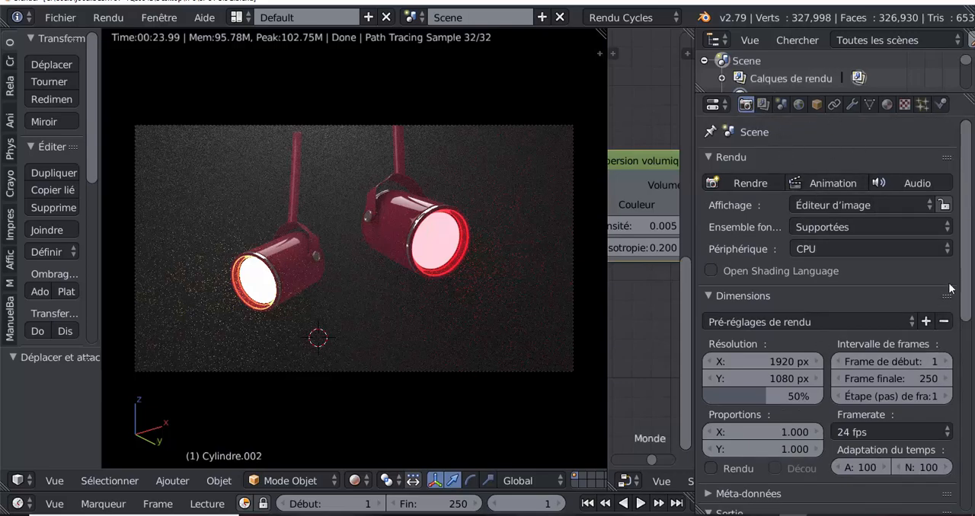
pyautogui.moveTo(968, 274); pyautogui.dragTo(970, 392)
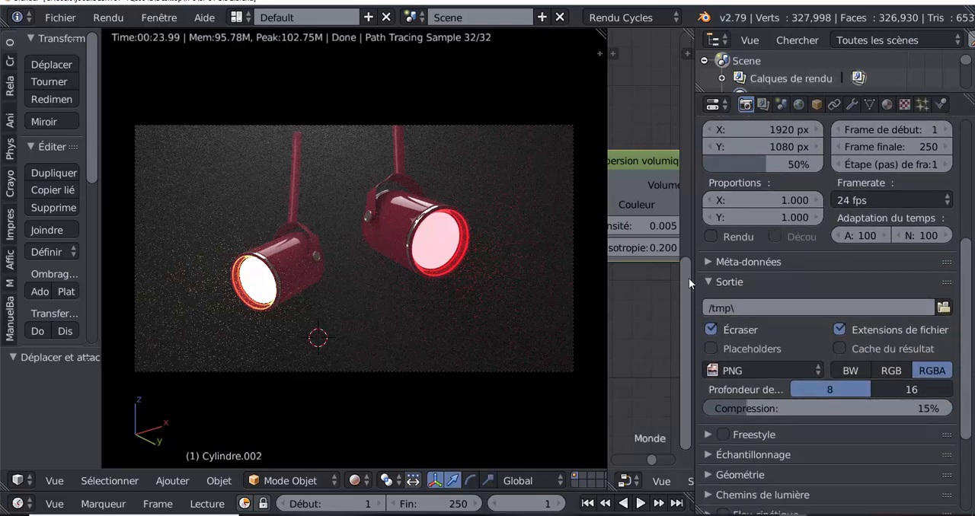
pyautogui.scroll(-4, 729, 322)
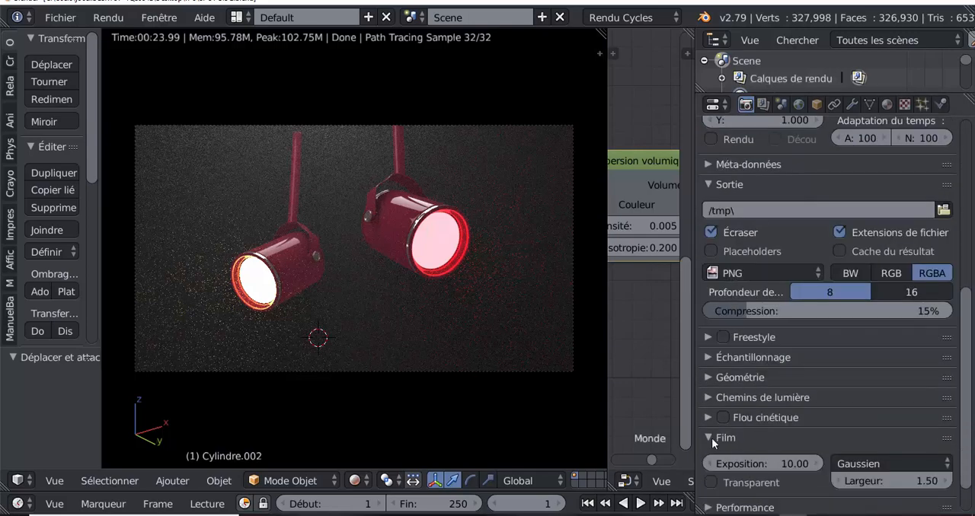
pyautogui.scroll(-2, 711, 438)
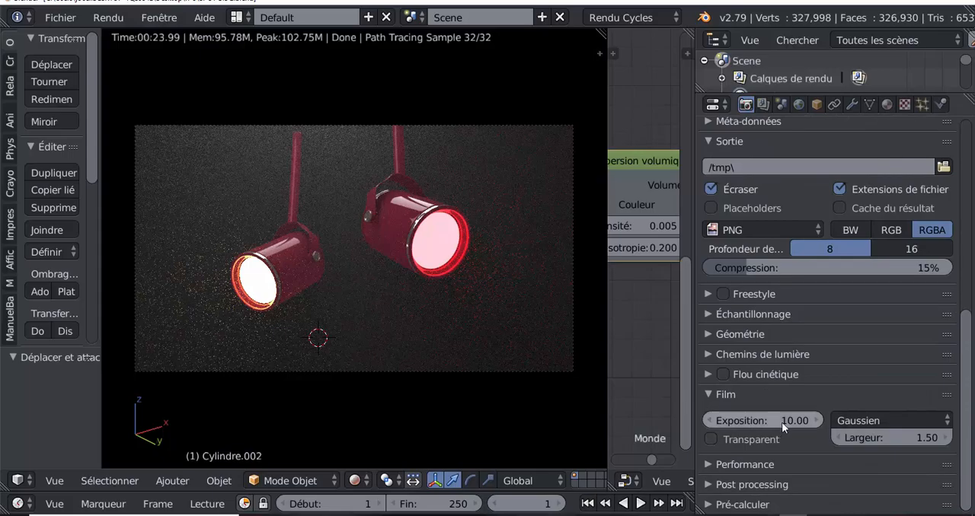
pyautogui.moveTo(781, 421); pyautogui.dragTo(580, 422)
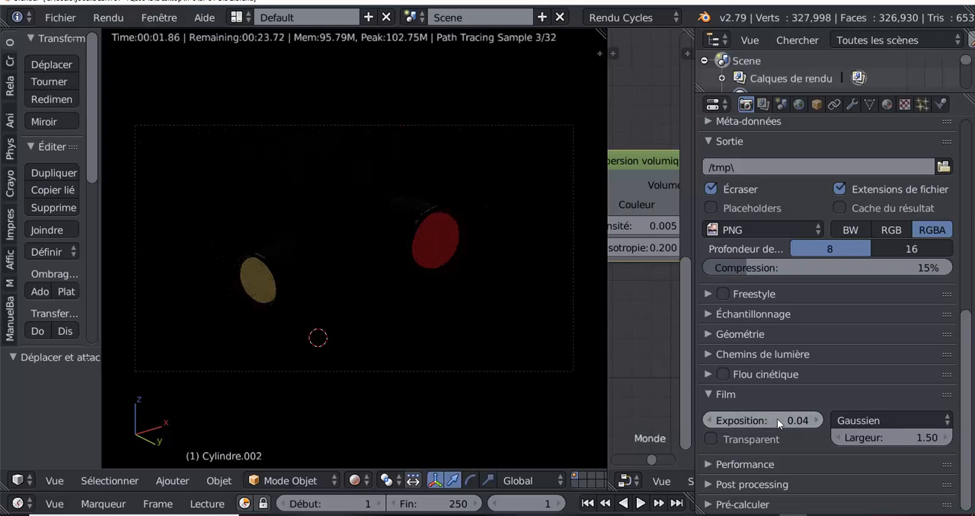
pyautogui.moveTo(762, 420); pyautogui.dragTo(799, 420)
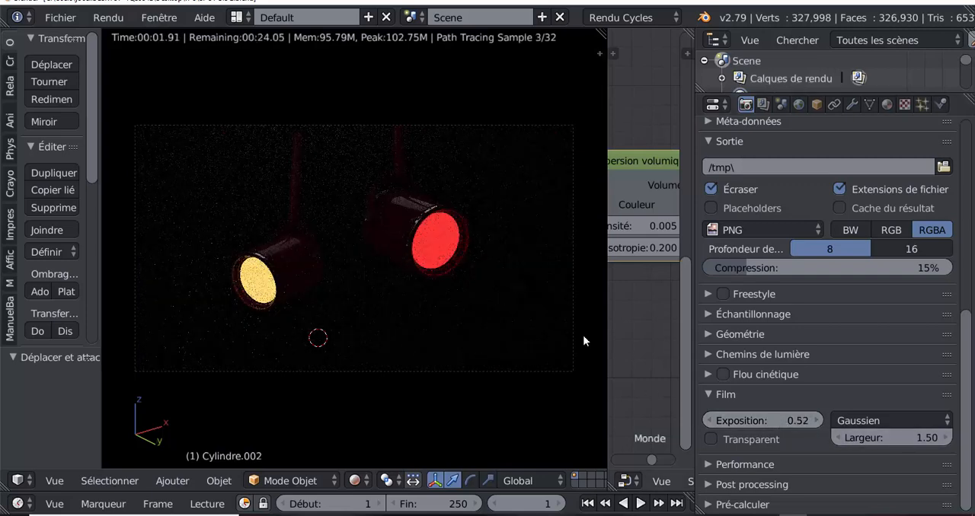
# - Keep the Gaussien film filter, set its width to 2.64 and the exposure to 1.48, and widen the filter to 9.72
pyautogui.click(903, 417)
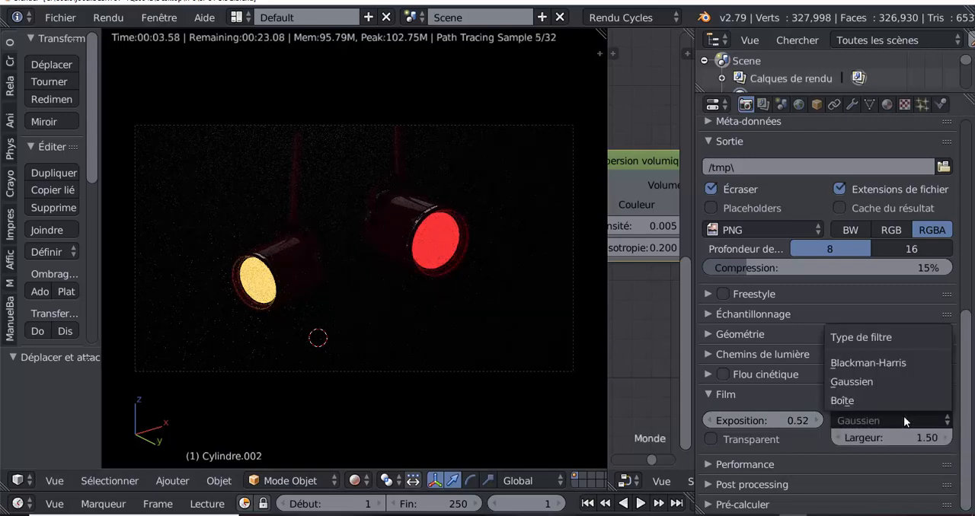
pyautogui.click(875, 380)
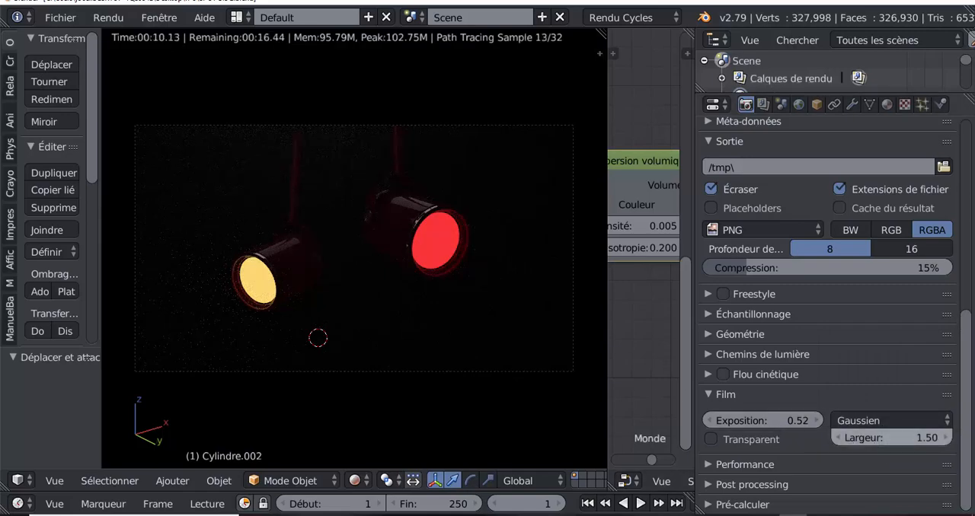
pyautogui.moveTo(893, 438); pyautogui.dragTo(935, 438)
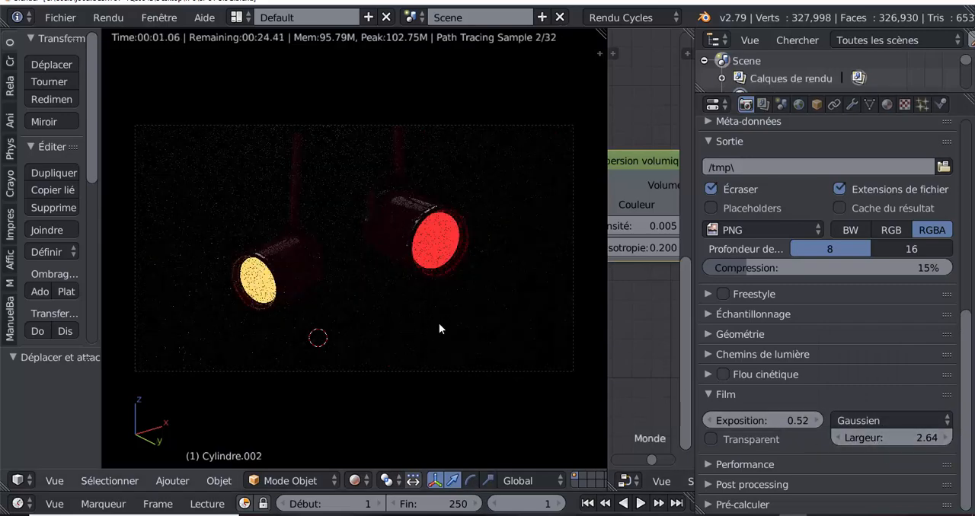
pyautogui.moveTo(761, 421); pyautogui.dragTo(797, 420)
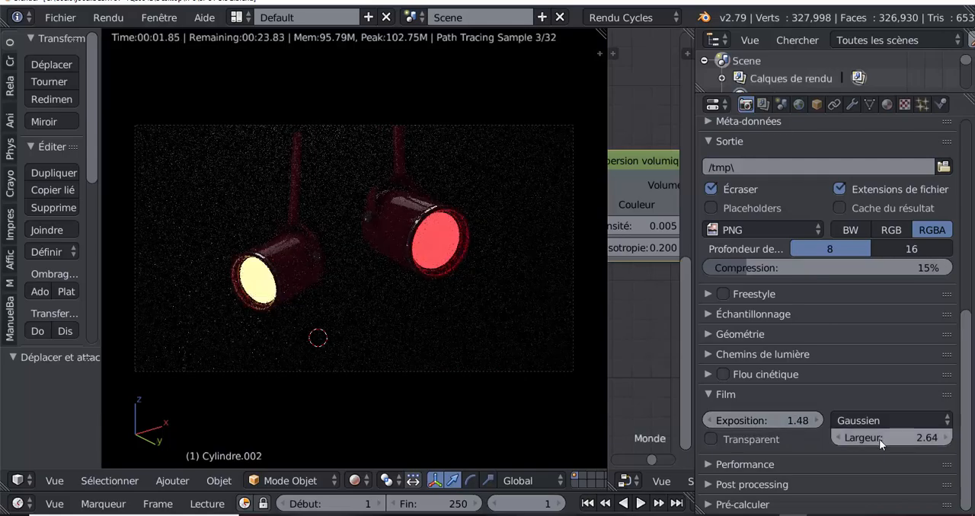
pyautogui.moveTo(879, 439); pyautogui.dragTo(952, 439)
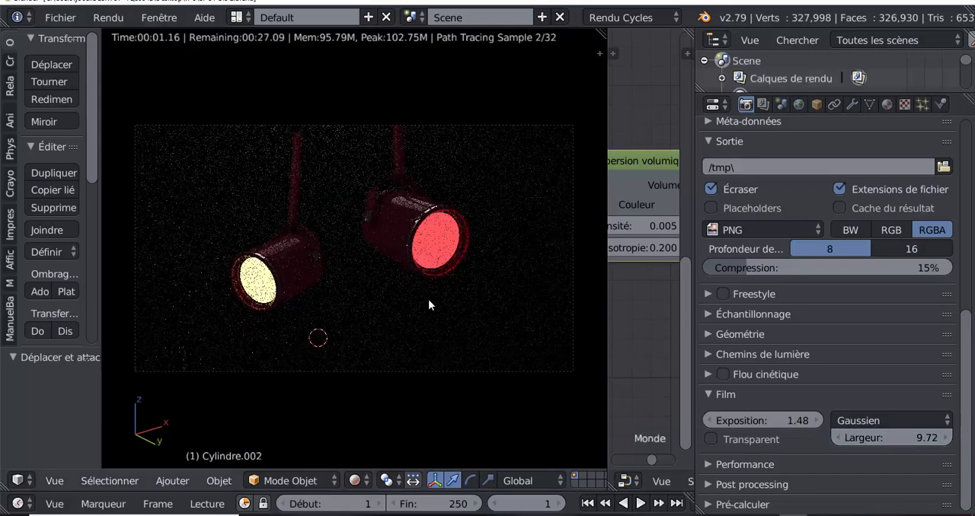
# - Raise the Film exposure to 7.60 and inspect the rendered spotlights up close
pyautogui.scroll(1, 422, 295)
pyautogui.moveTo(760, 422); pyautogui.dragTo(855, 422)
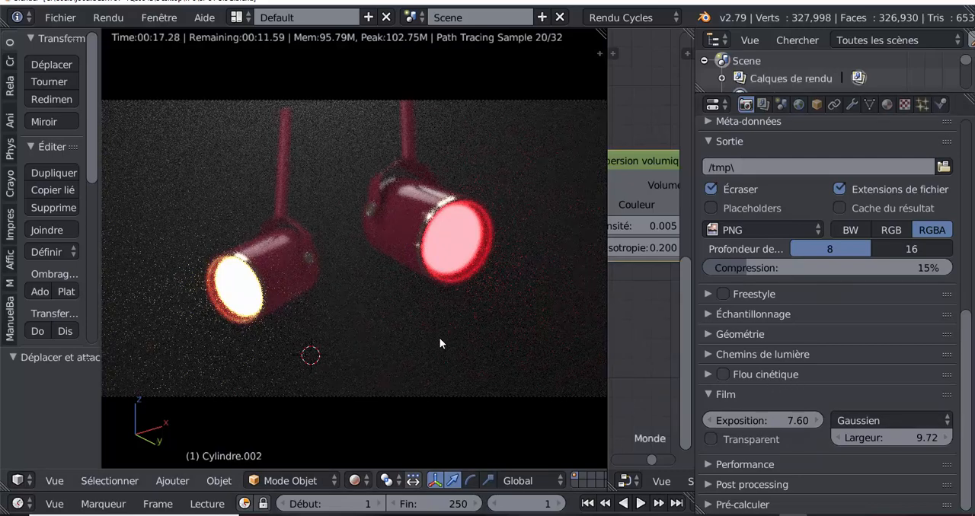
pyautogui.scroll(-1, 441, 341)
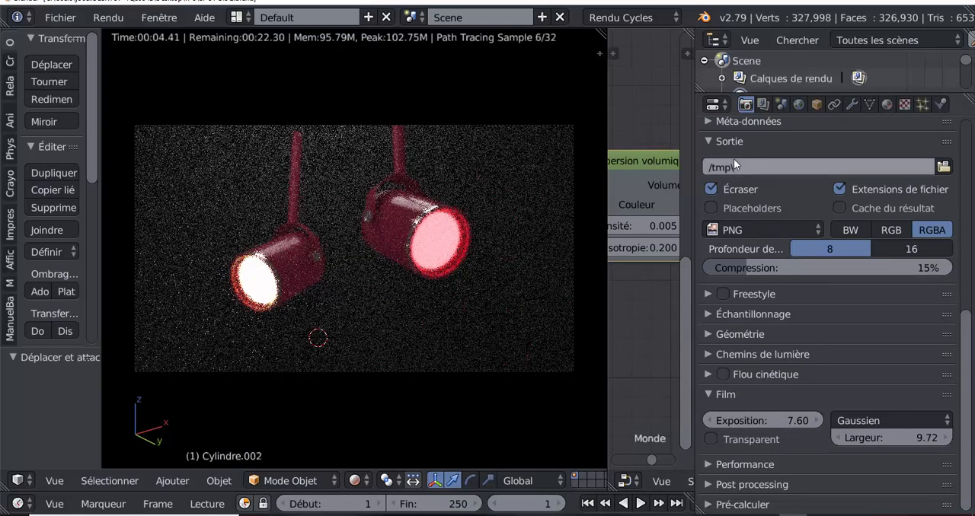
# - Review the scene's render settings, the red spotlight's emission material Matériau.005, and the world's volume settings
pyautogui.scroll(2, 761, 145)
pyautogui.scroll(13, 761, 145)
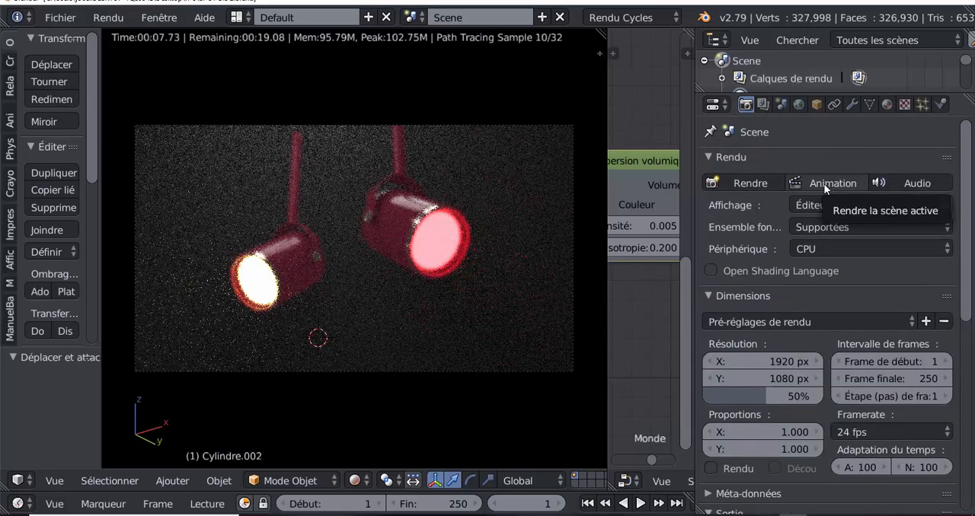
pyautogui.click(889, 106)
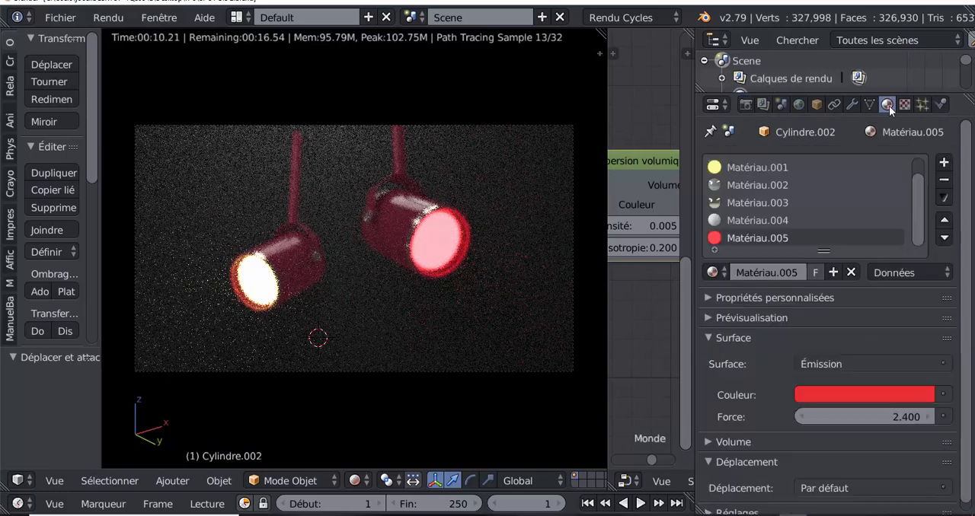
pyautogui.click(798, 104)
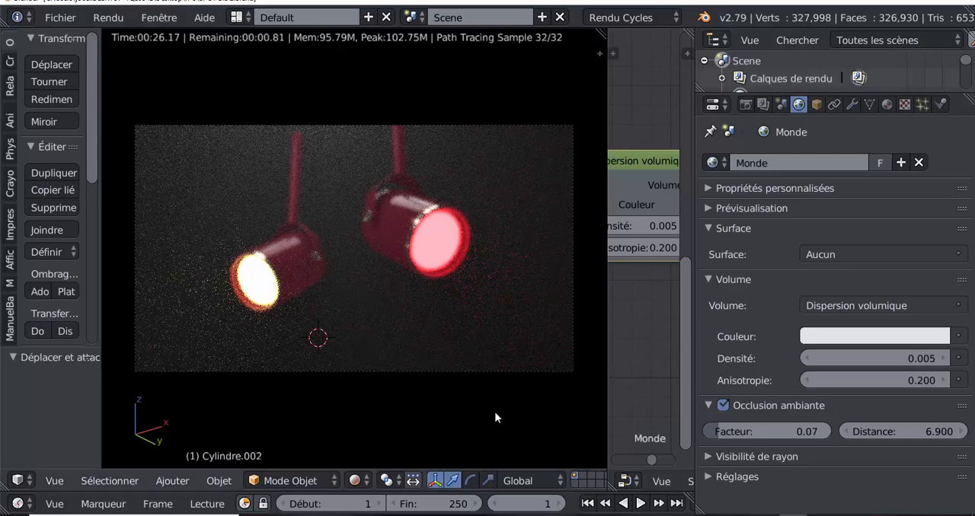
# - Show the 3D view's shading and display properties and collapse the Images de fond settings
pyautogui.press('n')
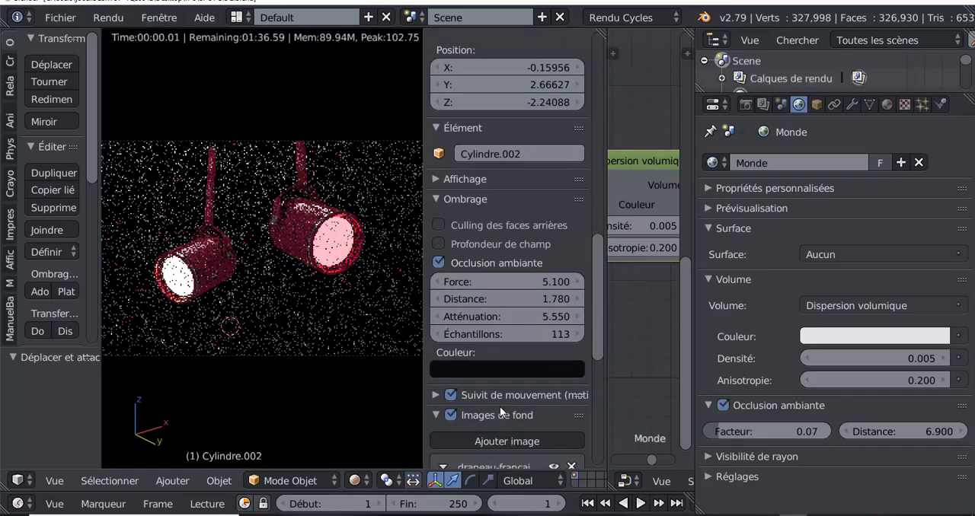
pyautogui.moveTo(599, 307); pyautogui.dragTo(593, 353)
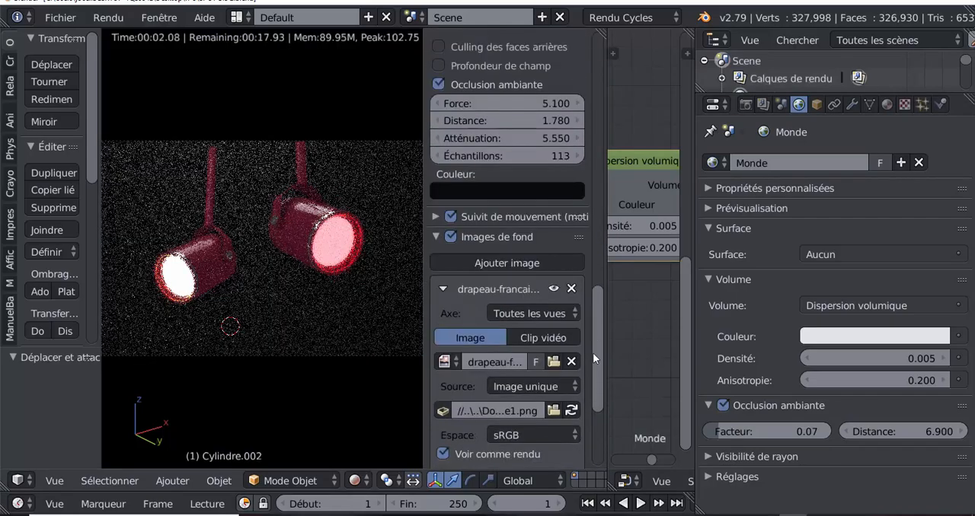
pyautogui.click(468, 236)
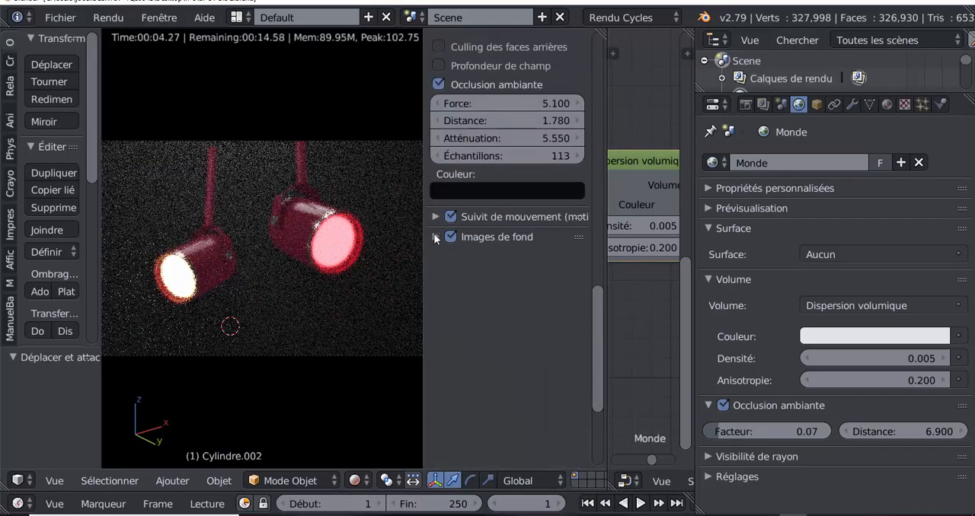
# - Toggle the 3D view's ambient occlusion off and back on to compare its effect on the rendered spotlights
pyautogui.moveTo(597, 354); pyautogui.dragTo(605, 282)
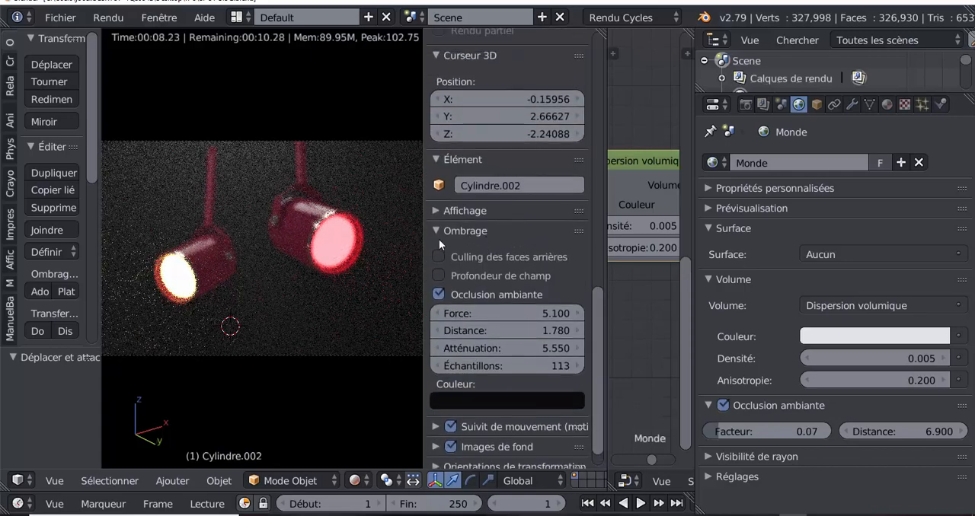
pyautogui.click(434, 296)
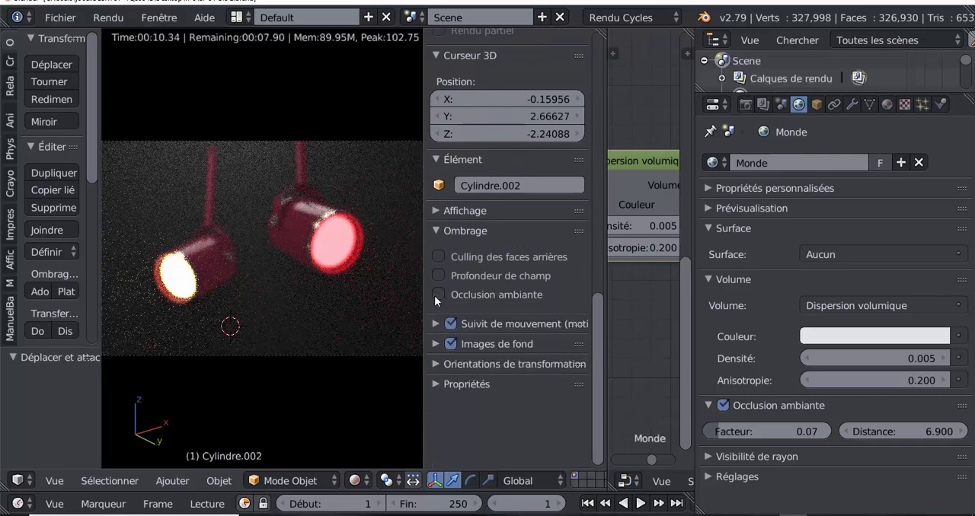
pyautogui.click(435, 295)
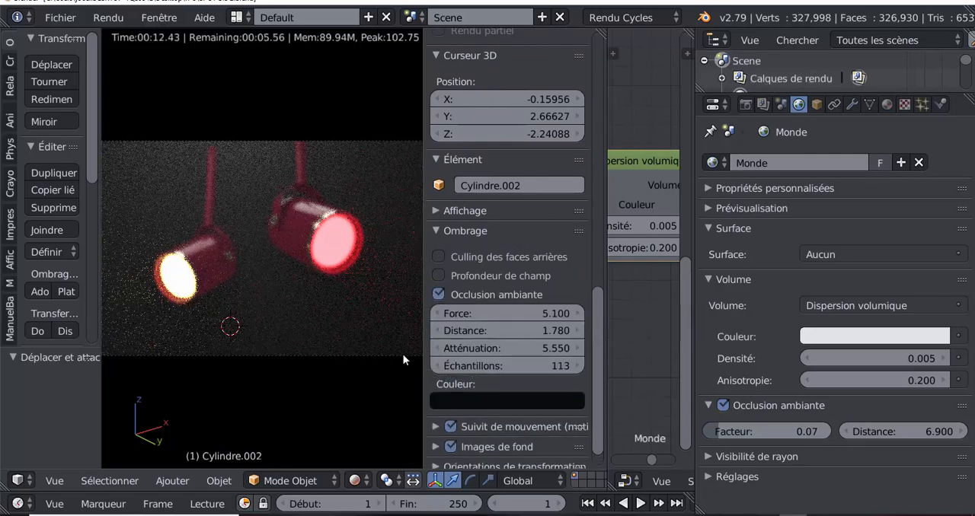
# - Preview the spotlights in Matériau viewport shading, and switch the shading to Solide
pyautogui.click(366, 480)
pyautogui.click(376, 382)
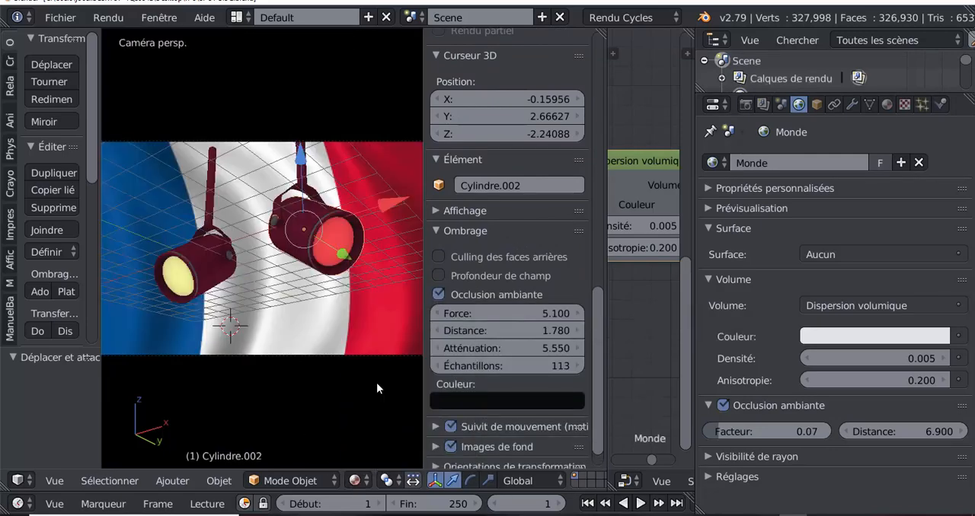
pyautogui.click(356, 480)
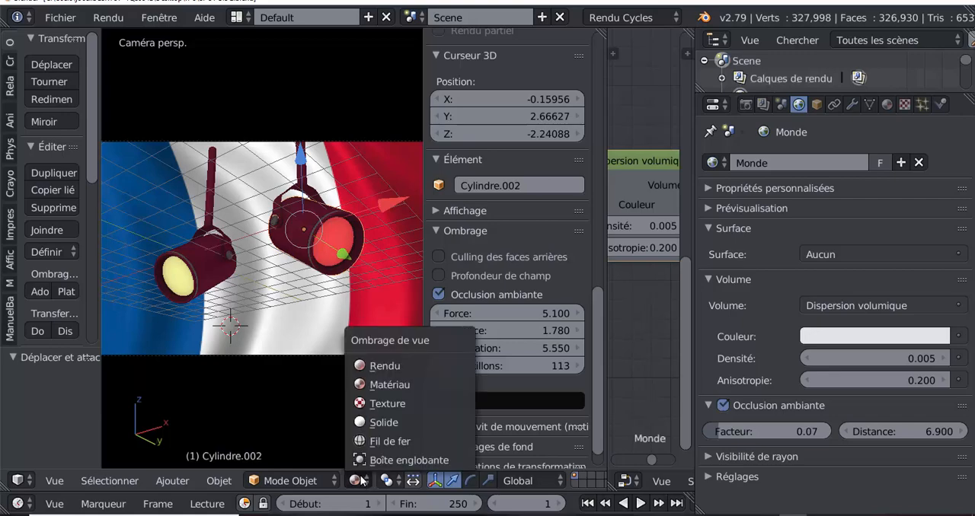
pyautogui.click(367, 422)
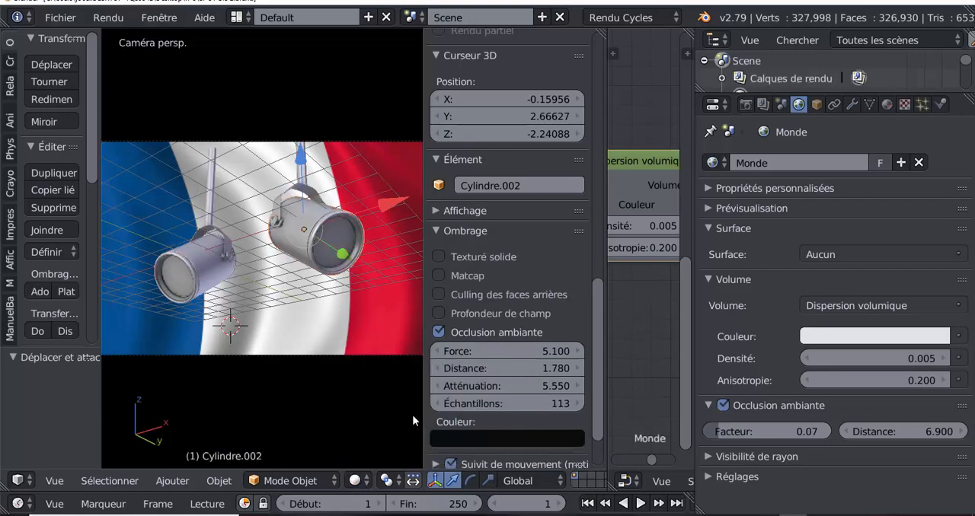
# - Narrow the 3D view's properties region and compare Texture viewport shading with Solide, keeping Solide
pyautogui.moveTo(422, 412); pyautogui.dragTo(525, 412)
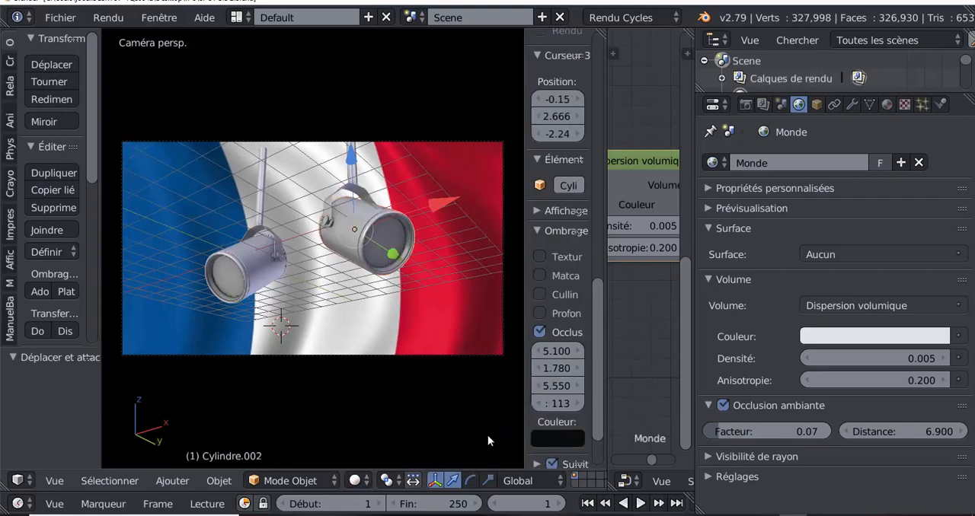
pyautogui.click(388, 481)
pyautogui.click(355, 481)
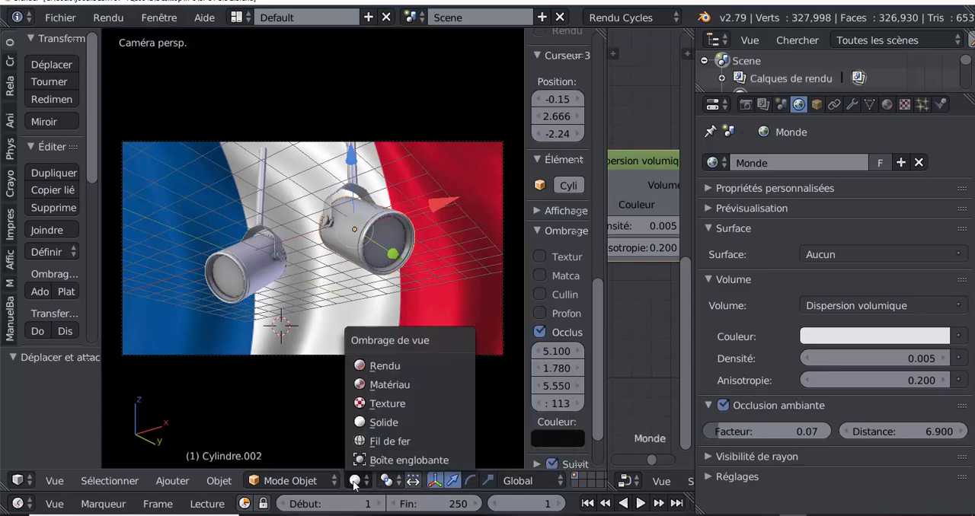
pyautogui.click(381, 404)
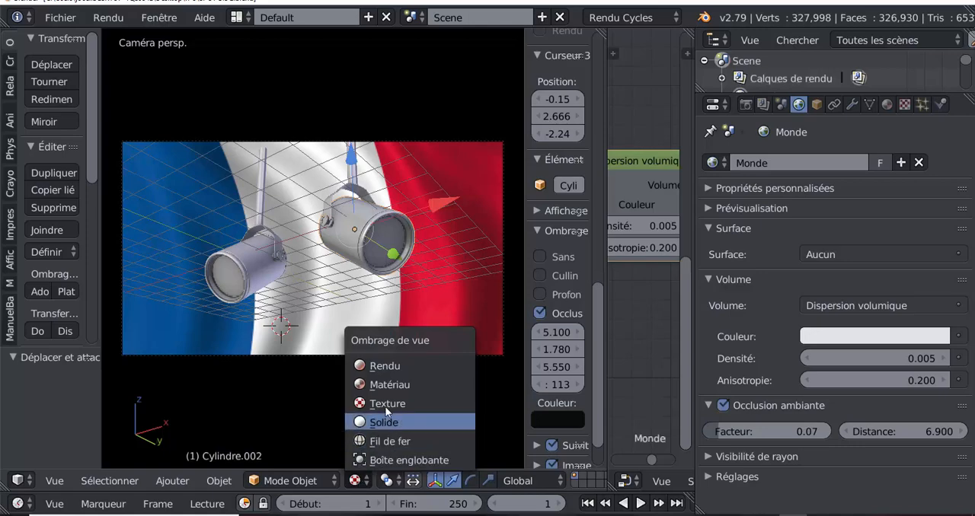
pyautogui.click(381, 423)
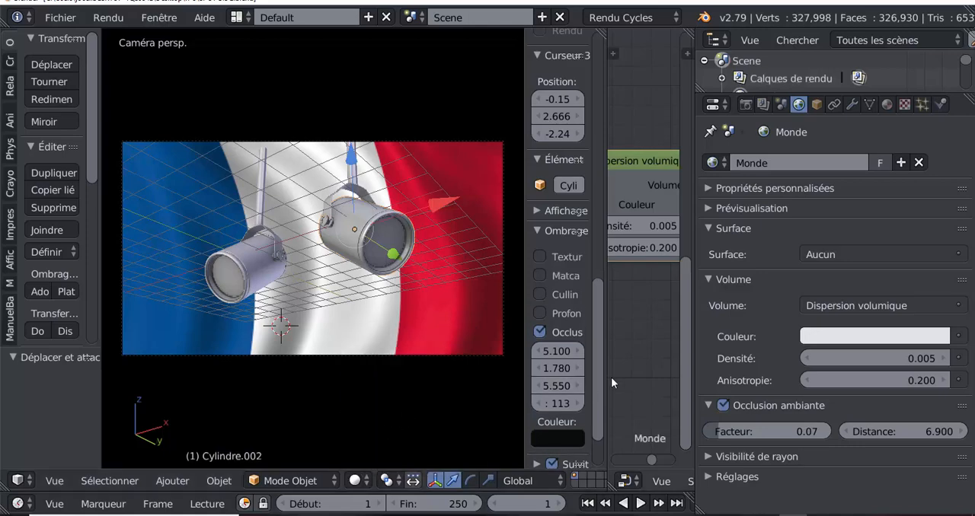
# - Widen the 3D view over the node editor, orbit around the spotlights and return to the camera view
pyautogui.moveTo(607, 352); pyautogui.dragTo(676, 348)
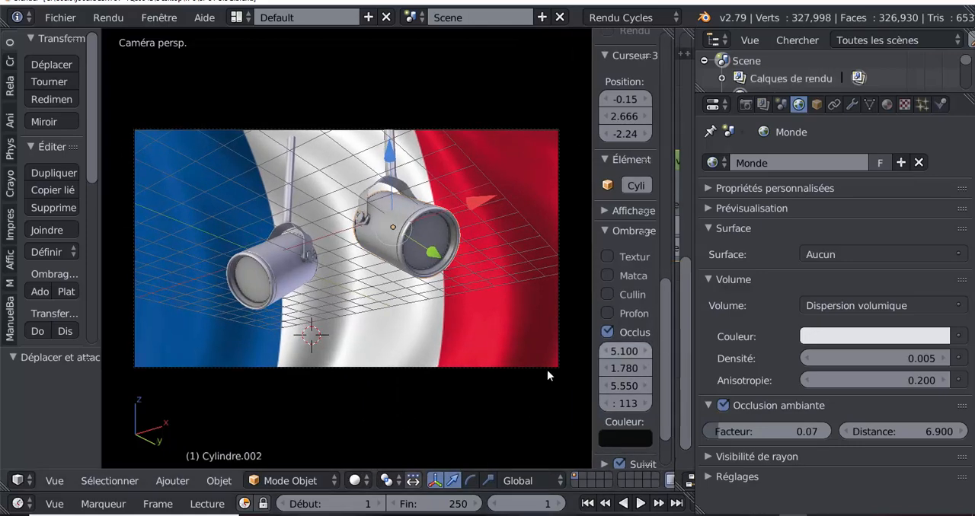
pyautogui.scroll(2, 432, 309)
pyautogui.moveTo(414, 351); pyautogui.dragTo(430, 354, button='middle')
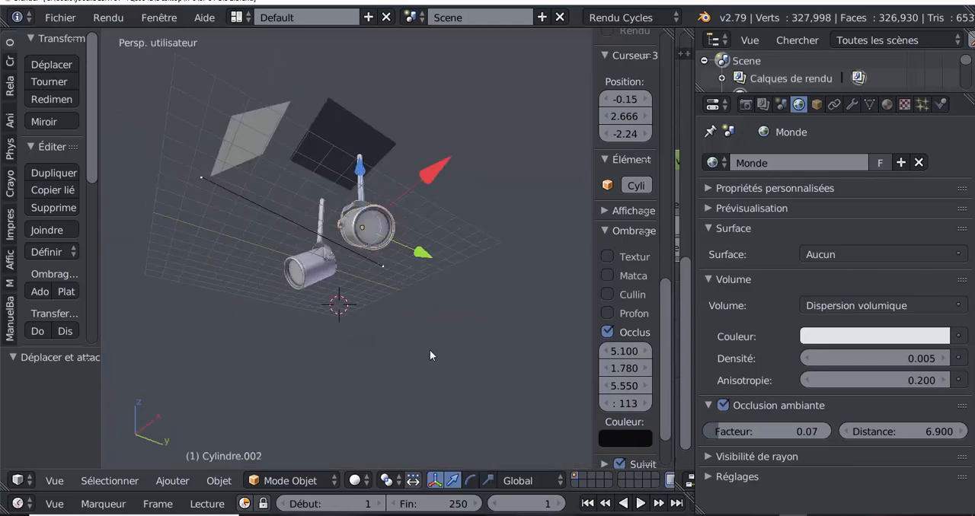
pyautogui.press('KP_0')
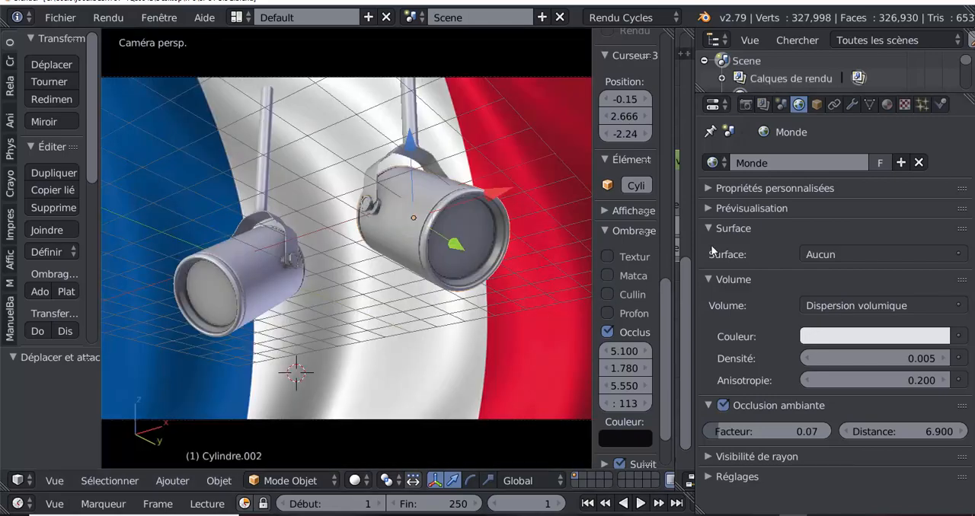
# - Enlarge the 3D view and its shading settings, and set the viewport ambient occlusion strength to 7.800 and distance to 0.510
pyautogui.moveTo(695, 258); pyautogui.dragTo(843, 230)
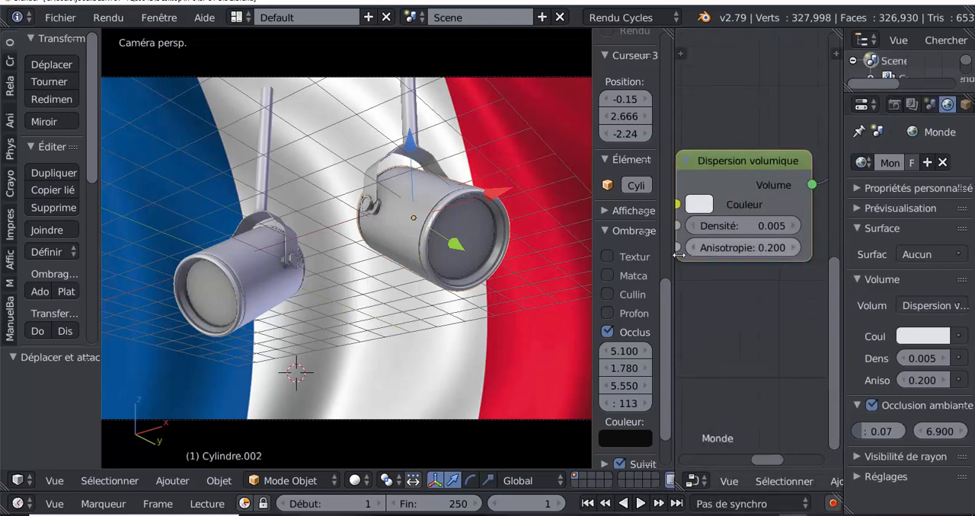
pyautogui.moveTo(673, 275); pyautogui.dragTo(763, 266)
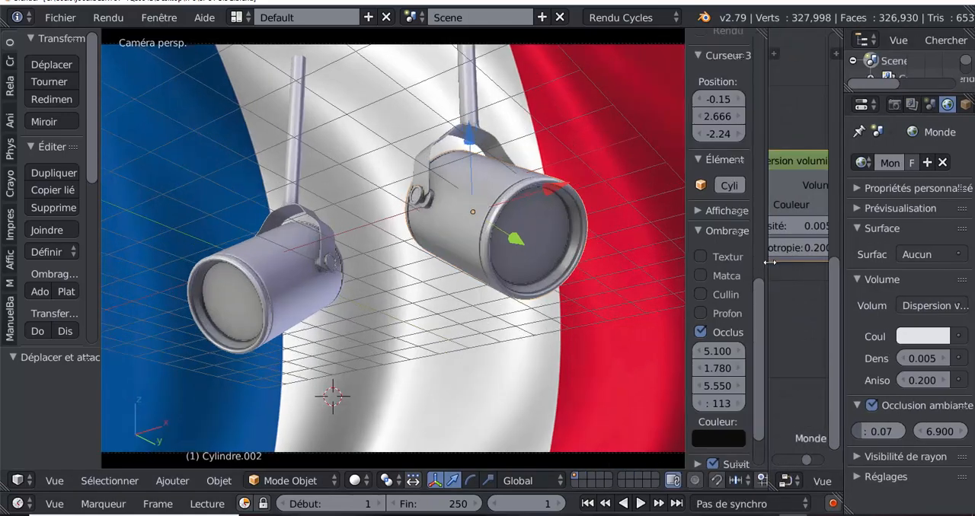
pyautogui.moveTo(686, 287); pyautogui.dragTo(616, 290)
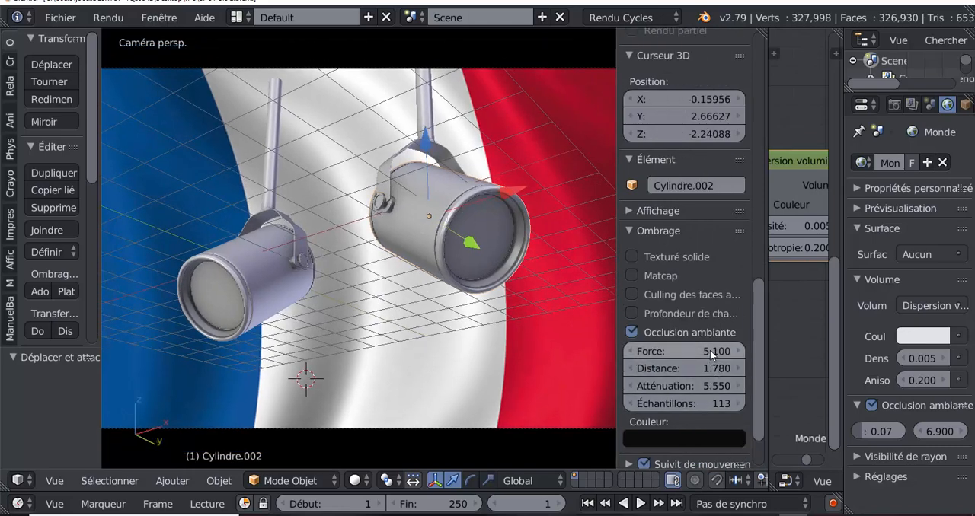
pyautogui.moveTo(709, 349)
pyautogui.mouseDown()
pyautogui.moveTo(735, 350)
pyautogui.moveTo(710, 368)
pyautogui.moveTo(729, 368)
pyautogui.moveTo(672, 368)
pyautogui.mouseUp()
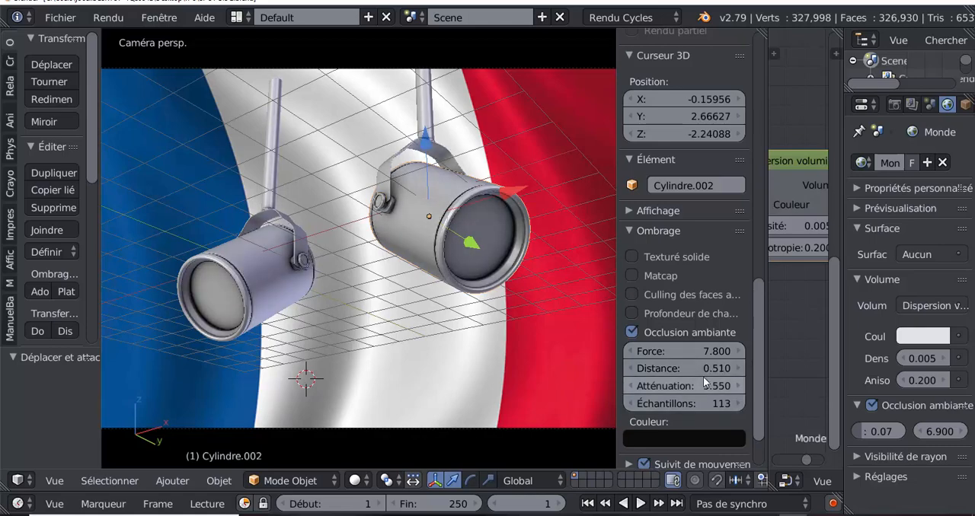
# - Switch the viewport shading to Matériau, hide the 3D view's properties region and enlarge the camera view of the spotlights
pyautogui.click(355, 480)
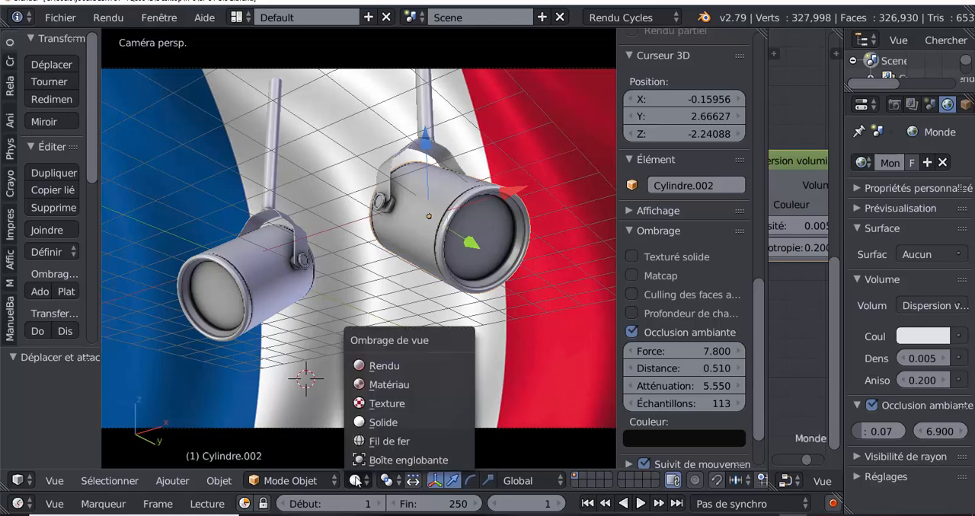
pyautogui.click(370, 385)
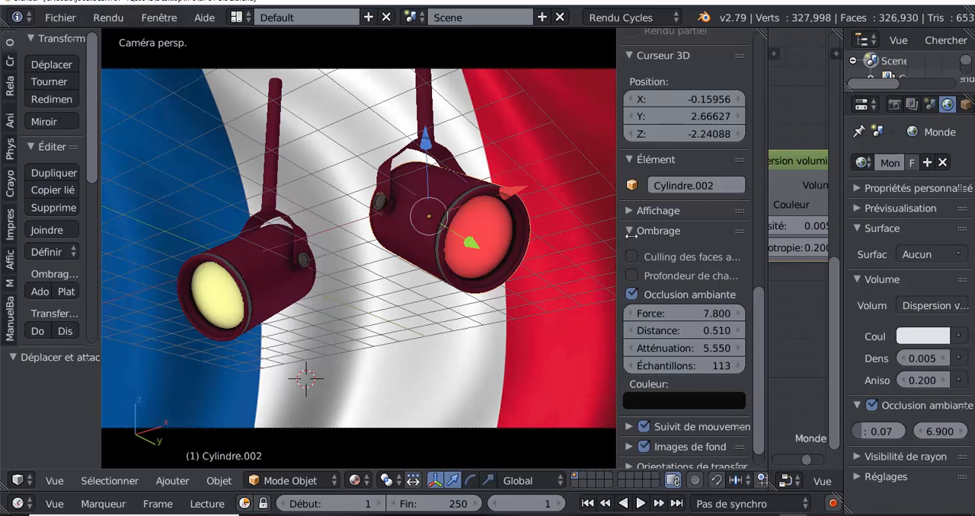
pyautogui.moveTo(617, 243); pyautogui.dragTo(799, 122)
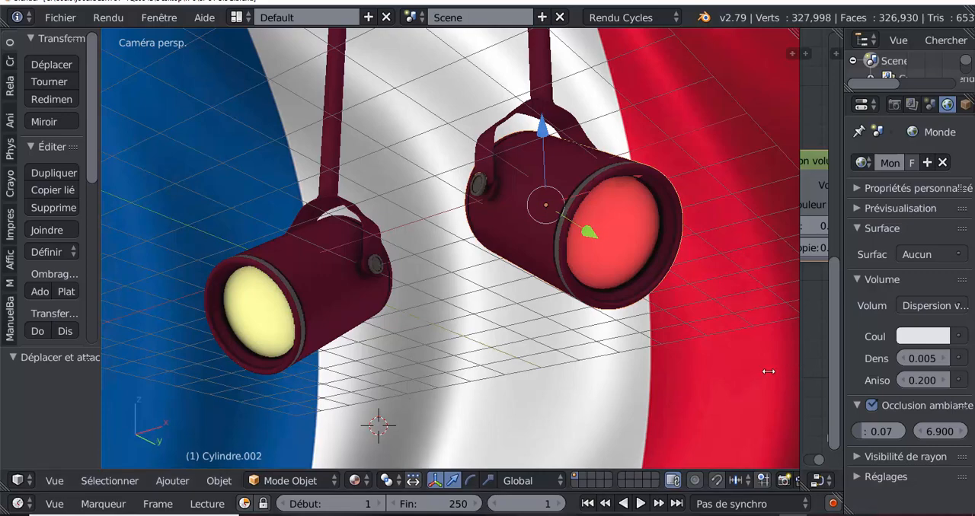
pyautogui.moveTo(799, 367); pyautogui.dragTo(827, 366)
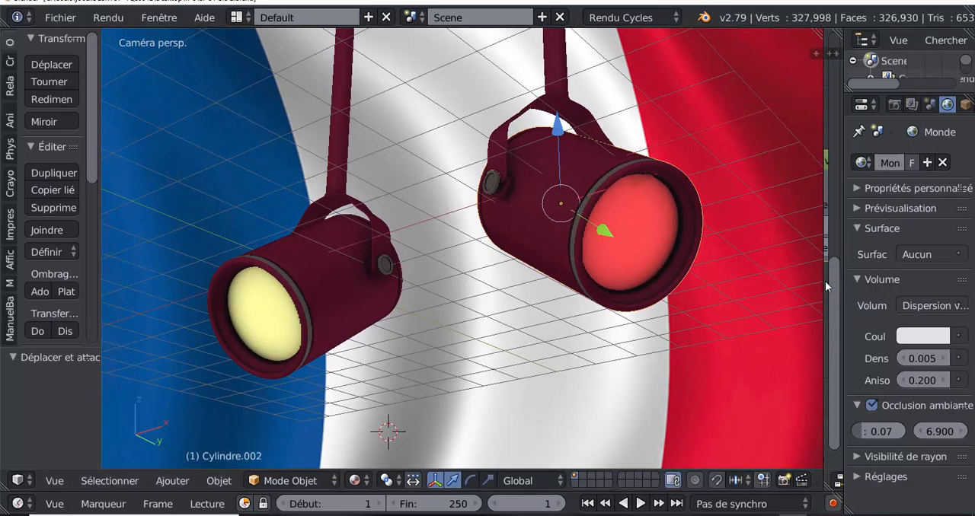
pyautogui.moveTo(821, 287); pyautogui.dragTo(895, 244)
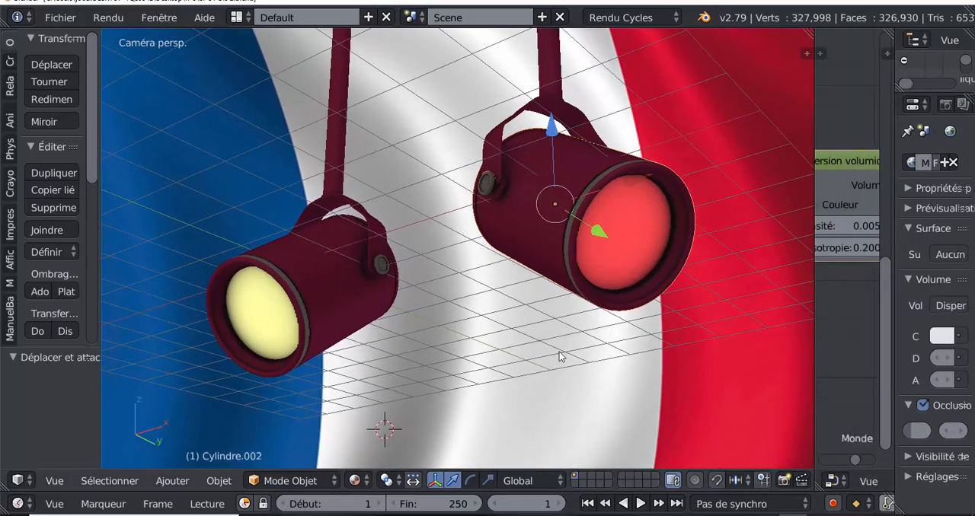